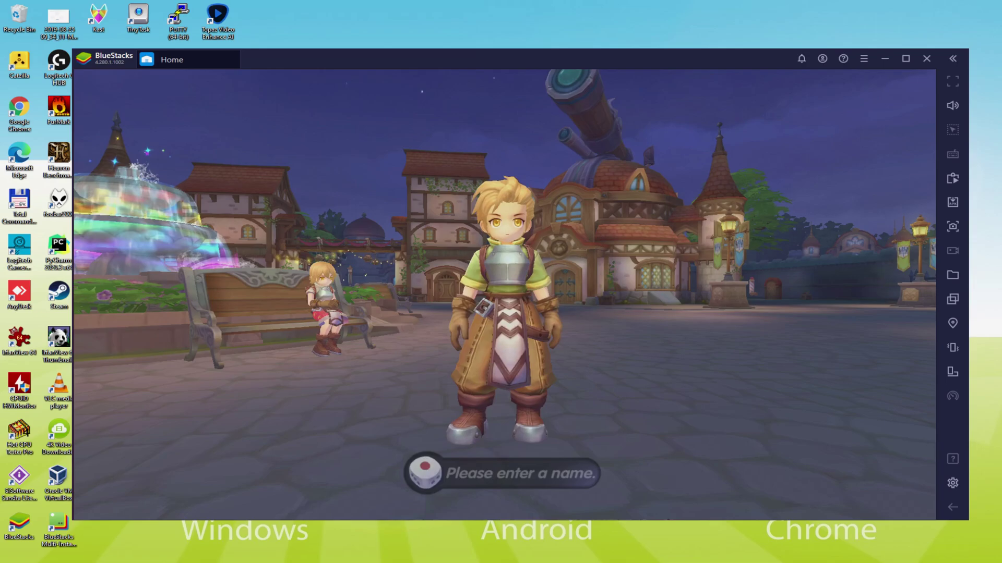
Name the character Usitility, make her female with a bun hairstyle, and move on to face customisation
left_click(519, 473)
type("Usitility")
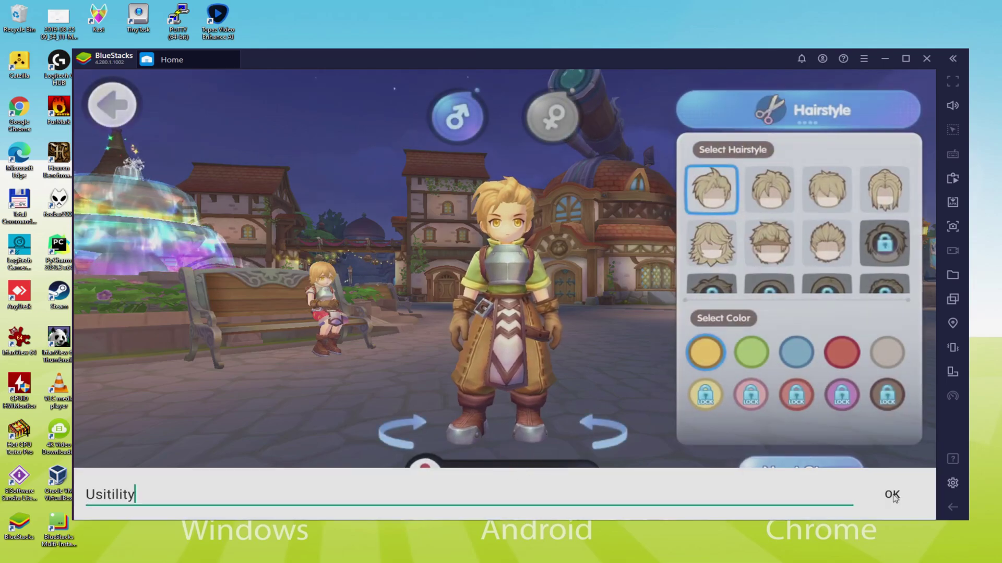
left_click(891, 494)
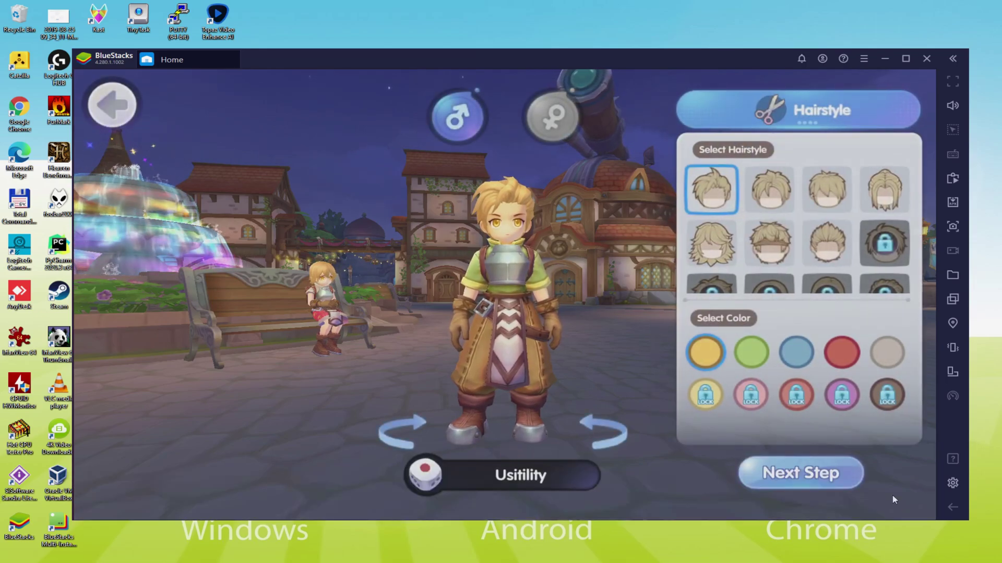
left_click(548, 116)
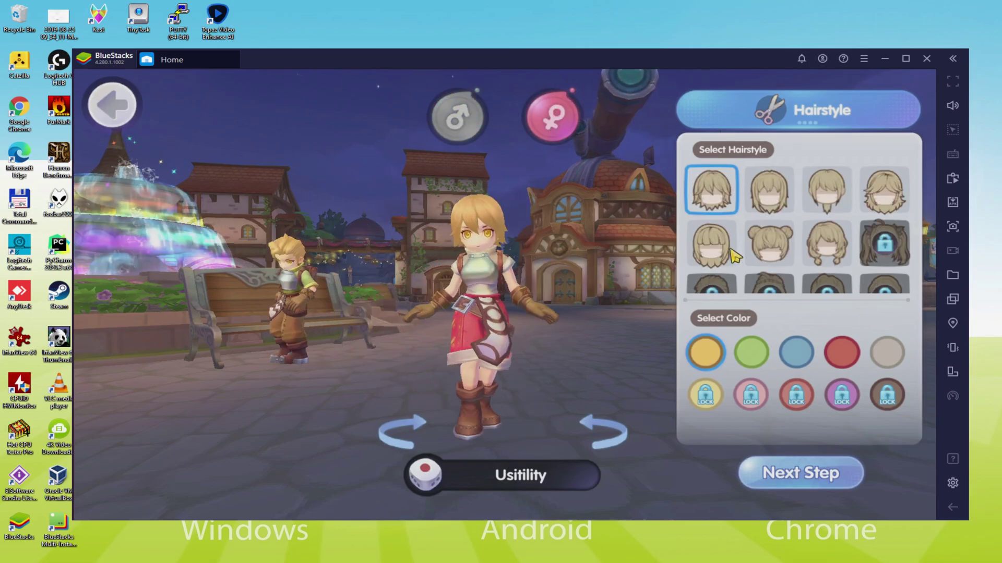
left_click(769, 243)
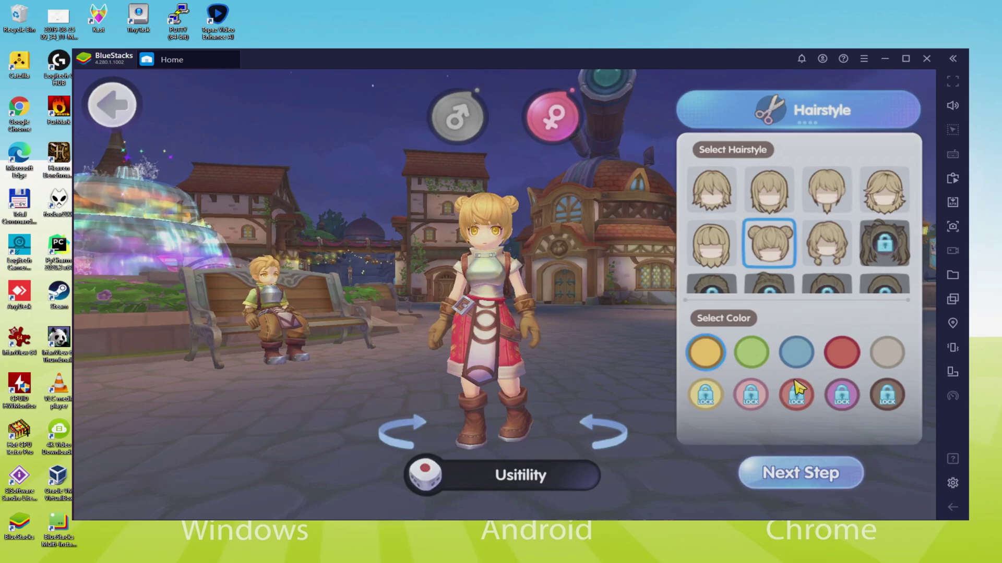
left_click(800, 473)
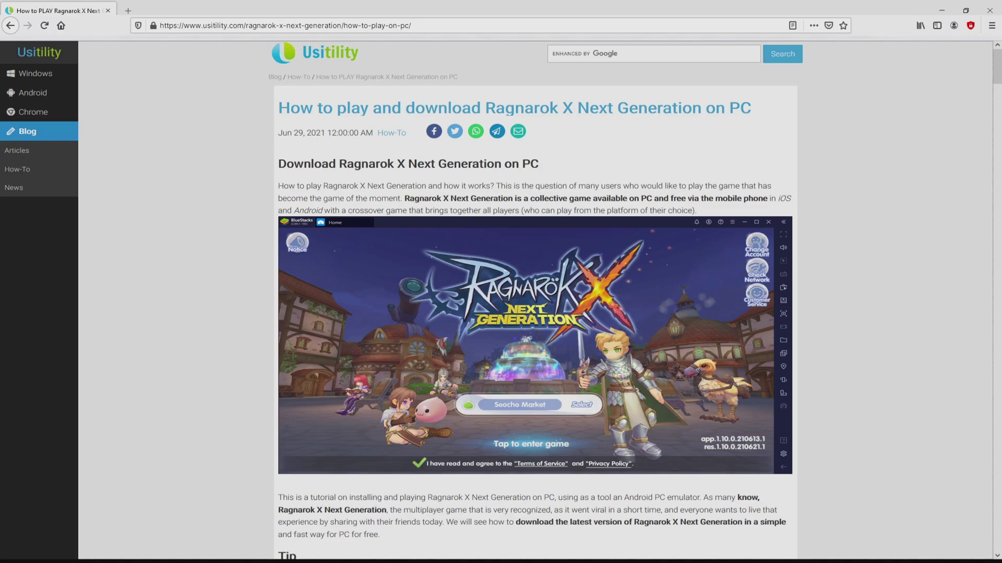
Scroll down through Usitility's guide on playing Ragnarok X: Next Generation on PC
scroll(535, 298, "down", 4)
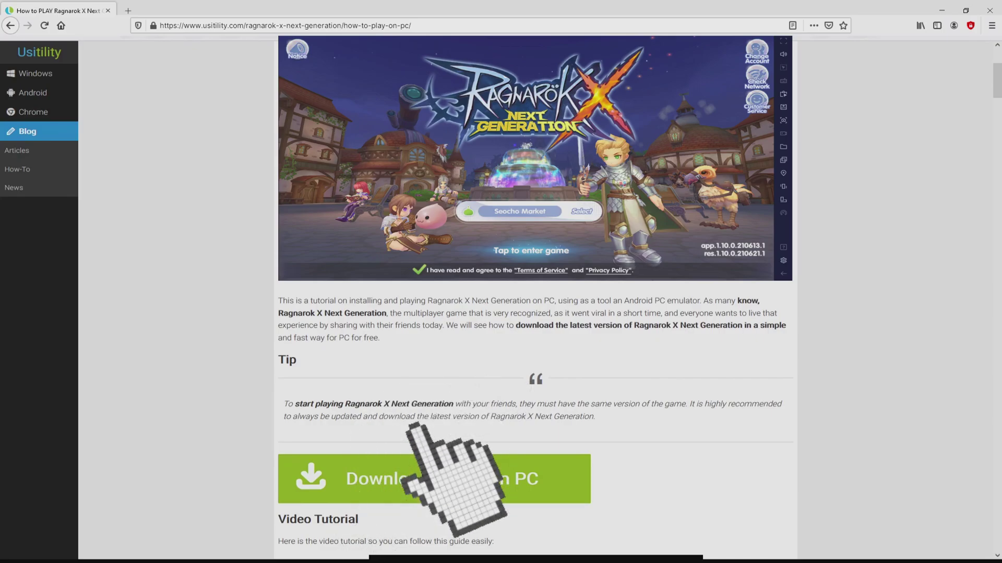
Open the Ragnarok X: Next Generation BlueStacks page, browse its features, and download the BlueStacks installer
left_click(428, 478)
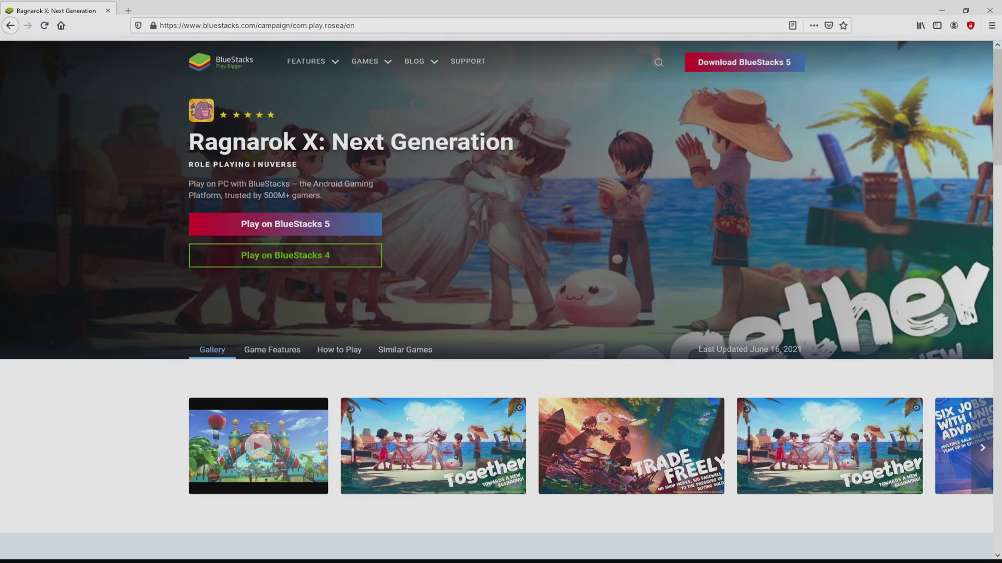
scroll(501, 292, "down", 20)
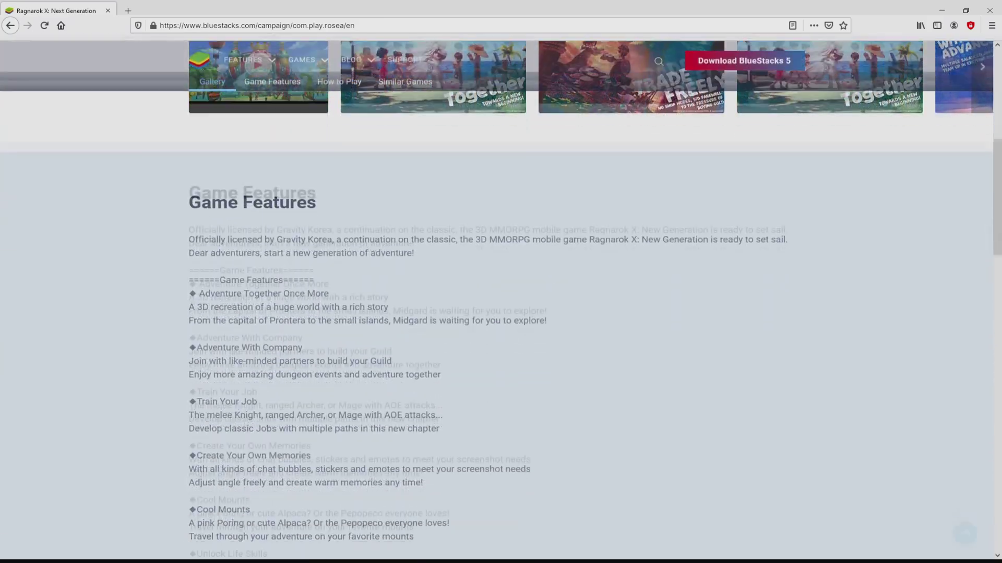
scroll(501, 313, "down", 5)
scroll(501, 313, "up", 10)
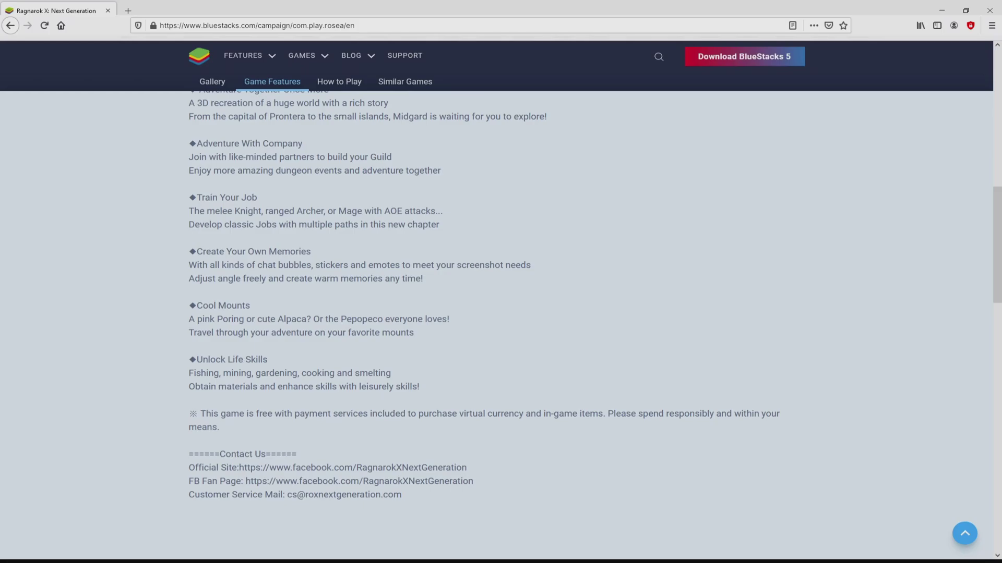
scroll(500, 313, "up", 15)
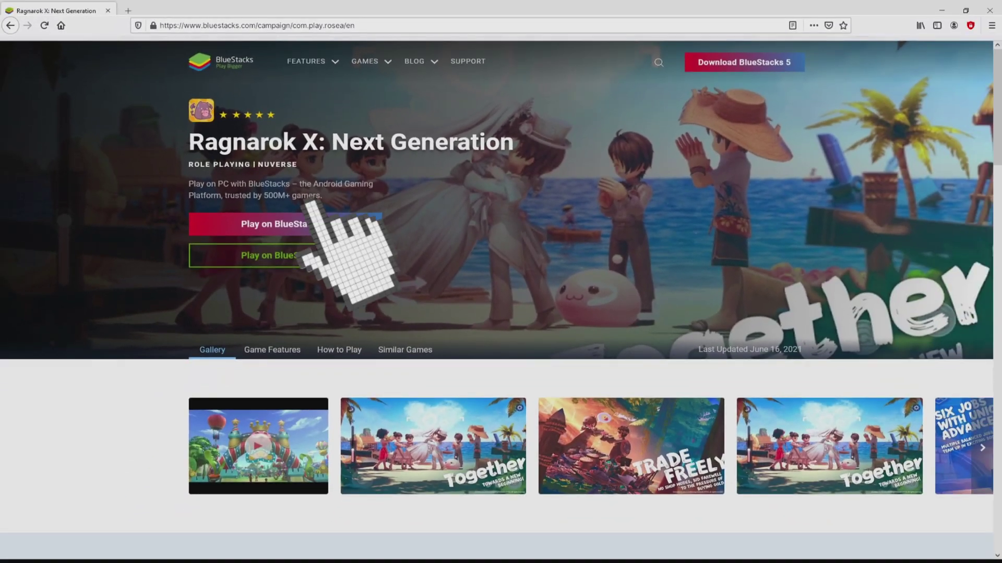
left_click(313, 220)
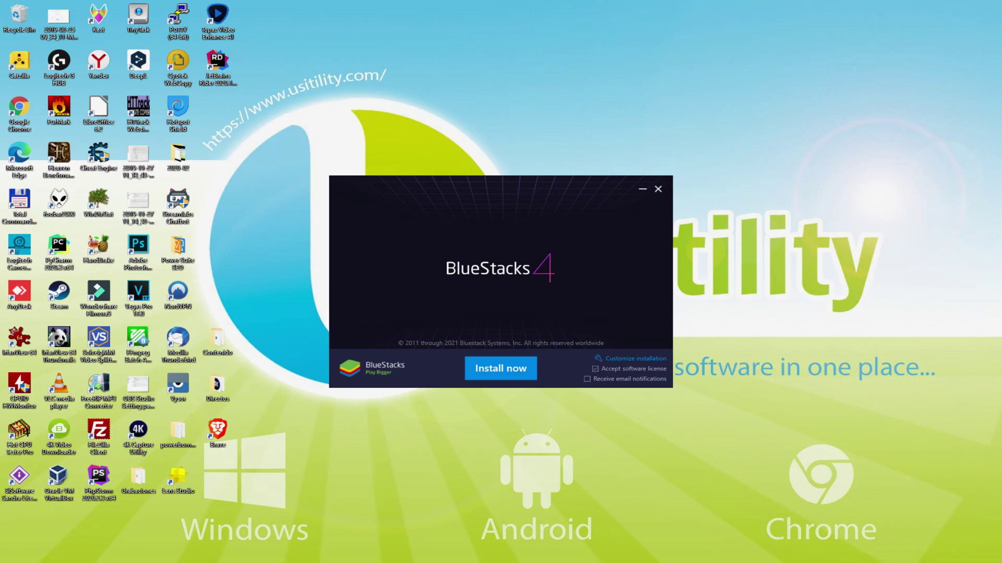
View the custom installation data path C:\ProgramData\BlueStacks with 2048MB required
left_click(623, 358)
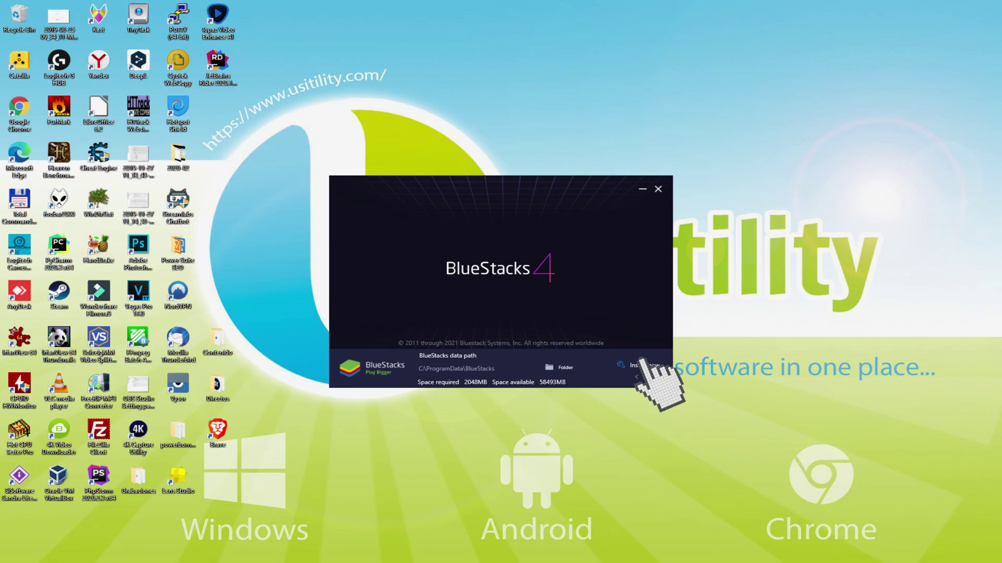
Return to the main install screen and install BlueStacks 4 until it opens at Game center
left_click(636, 376)
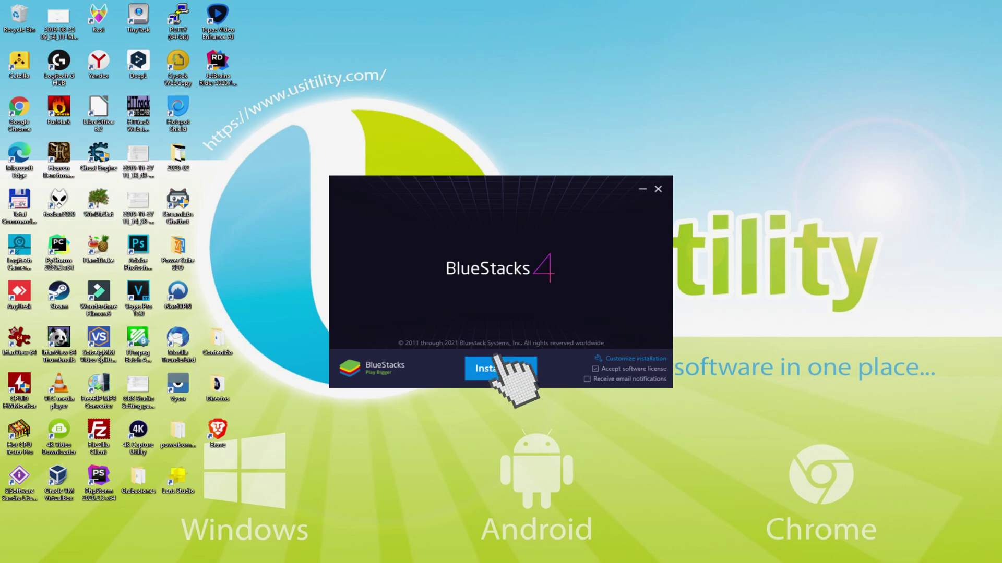
left_click(496, 365)
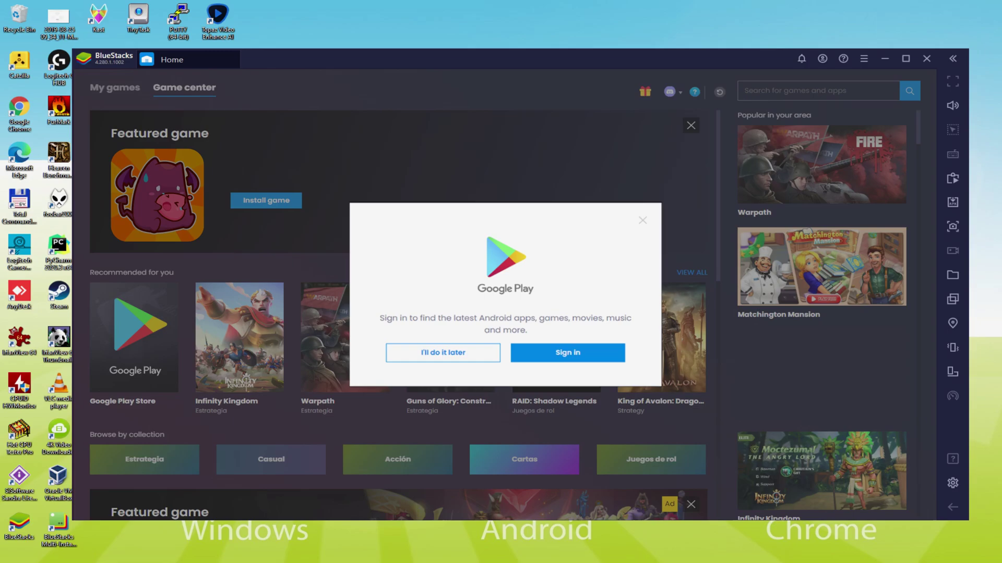
Begin the Google Play sign-in from the prompt and sign in with a Google account
left_click(566, 345)
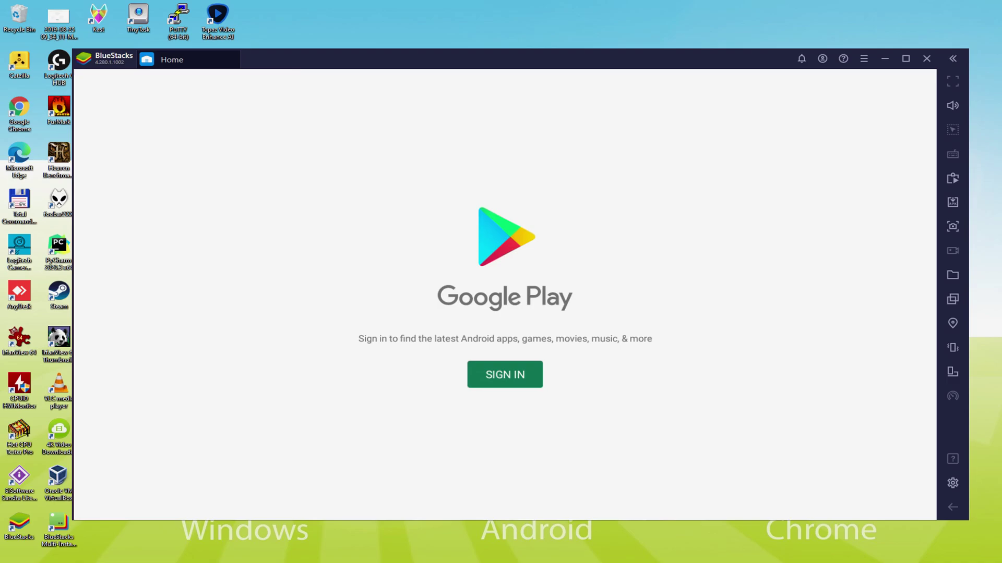
left_click(502, 370)
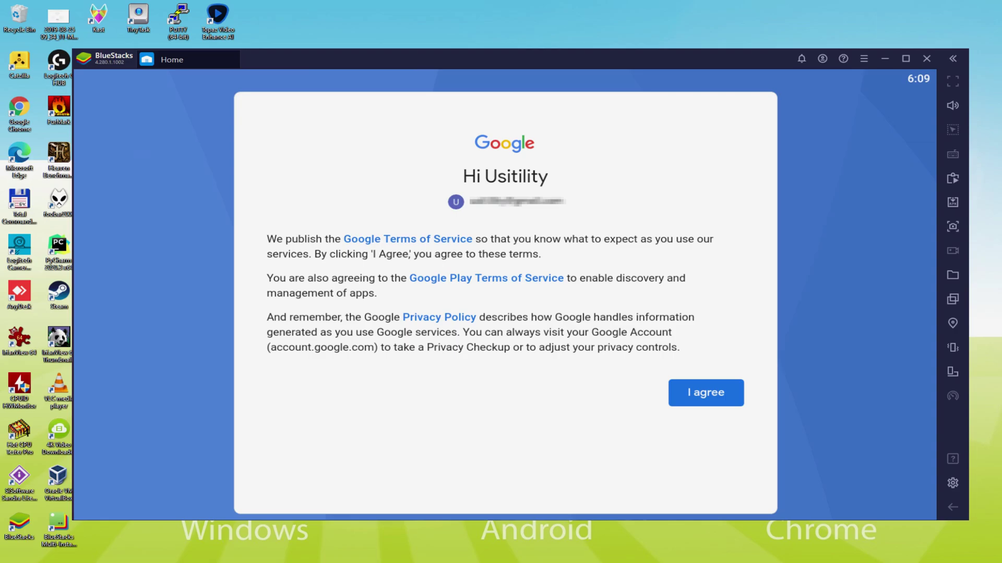
Agree to Google's terms, turn off Back up to Google Drive, and accept the services settings
left_click(693, 390)
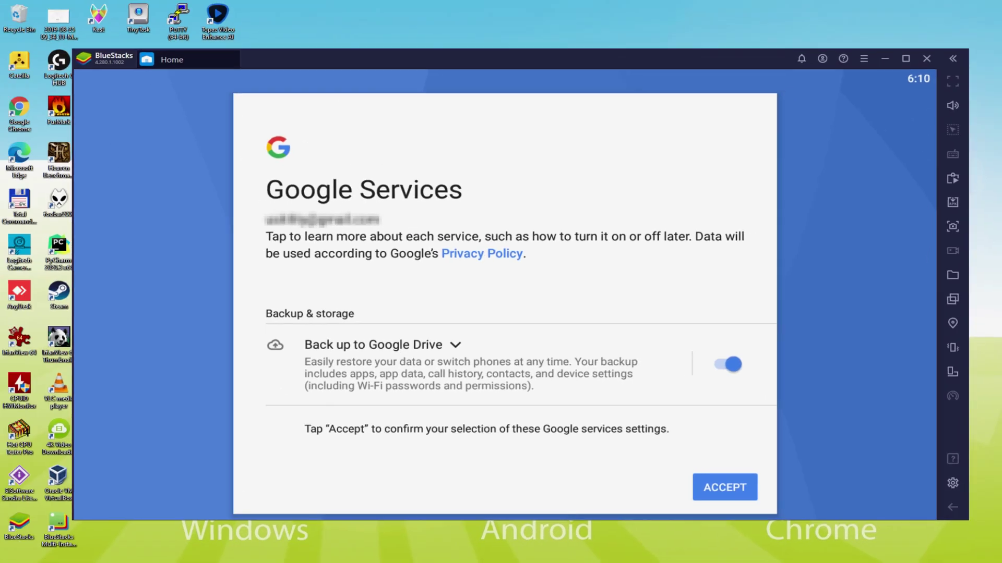
left_click(722, 364)
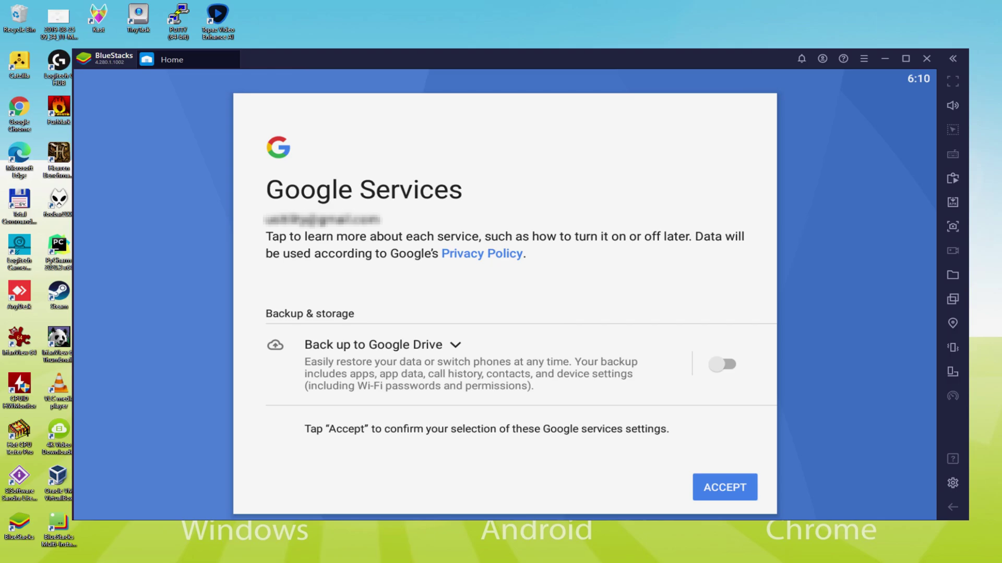
left_click(724, 486)
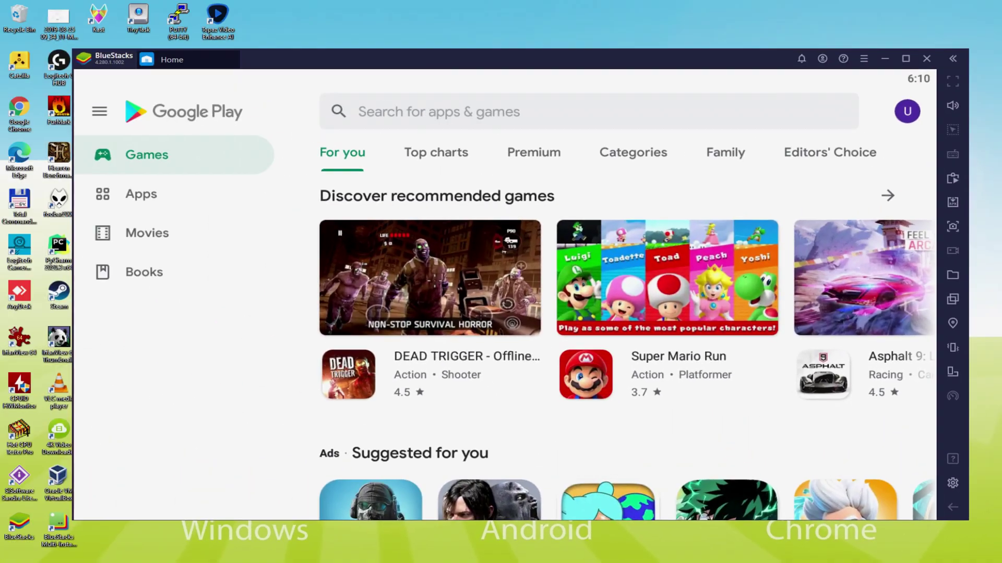
Return to the BlueStacks home and open the featured Ragnarok X: Next Generation store page
key("Escape")
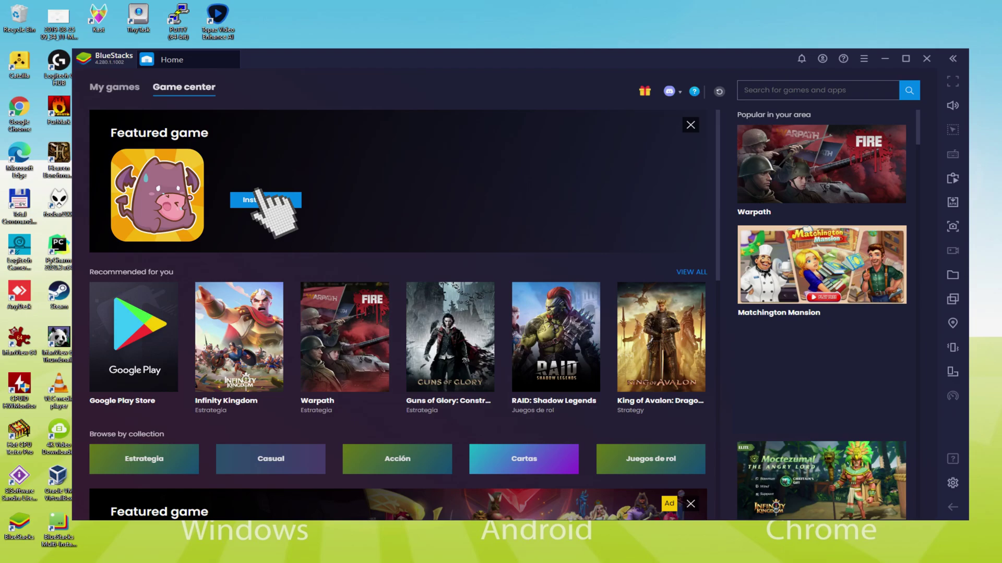
left_click(266, 199)
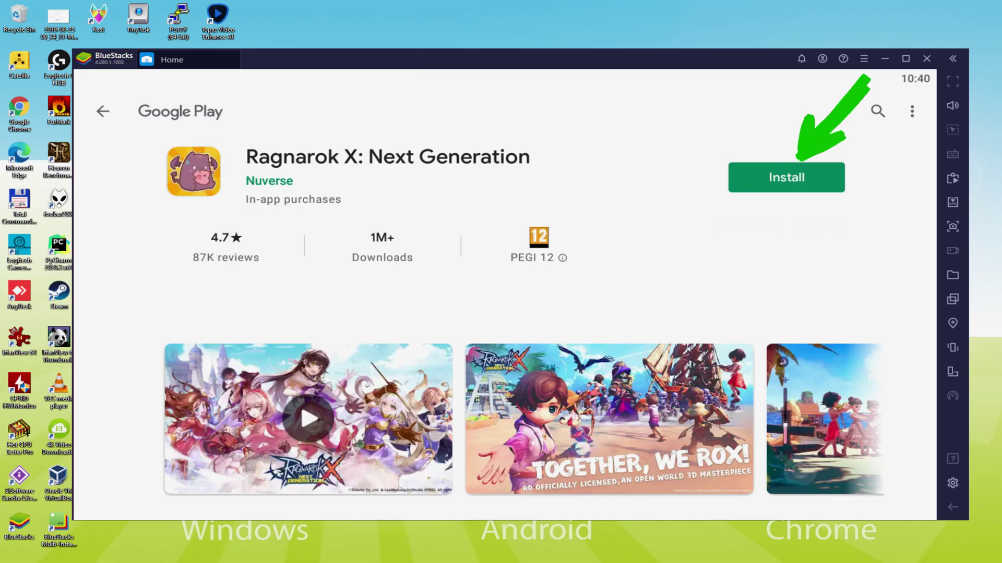
Install Ragnarok X: Next Generation from Google Play, then go back to the Game center home
left_click(798, 168)
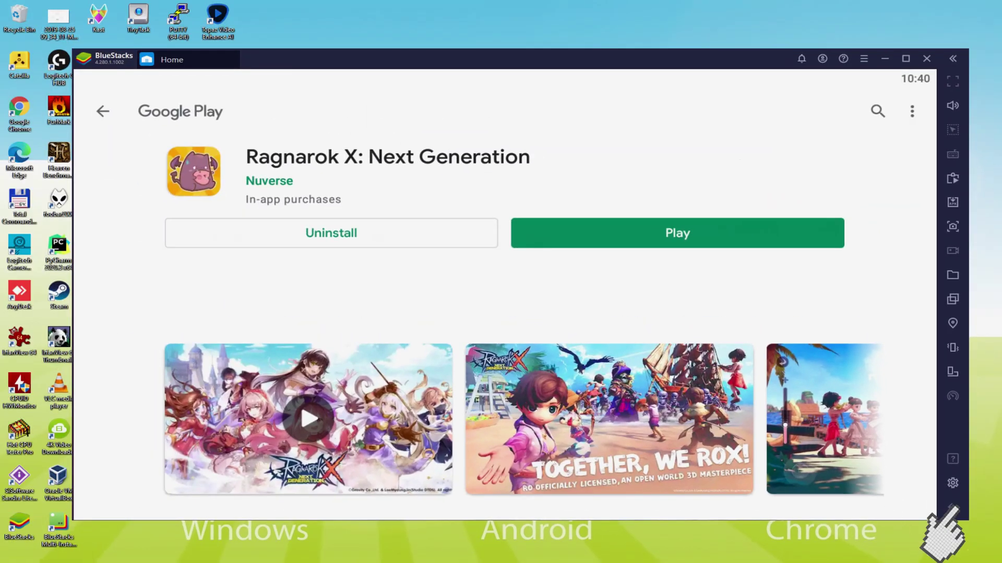
left_click(945, 492)
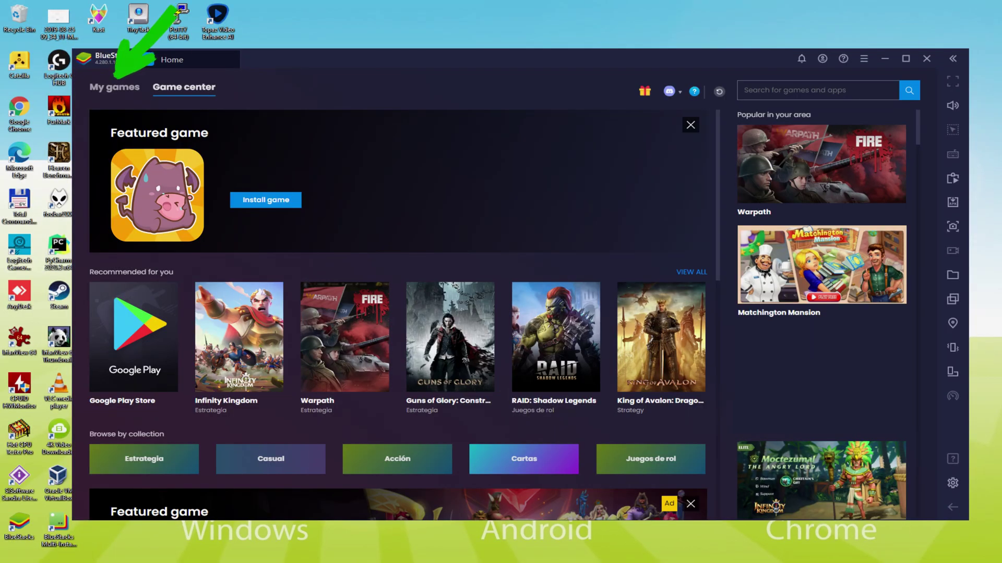
Launch RöX from the installed games list and start playing with the finished female character
left_click(115, 88)
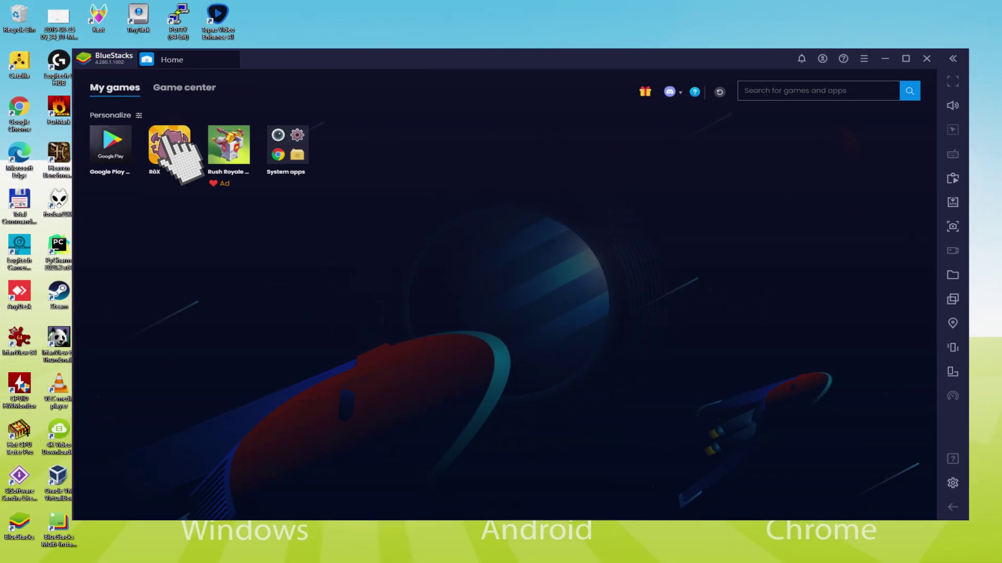
left_click(371, 238)
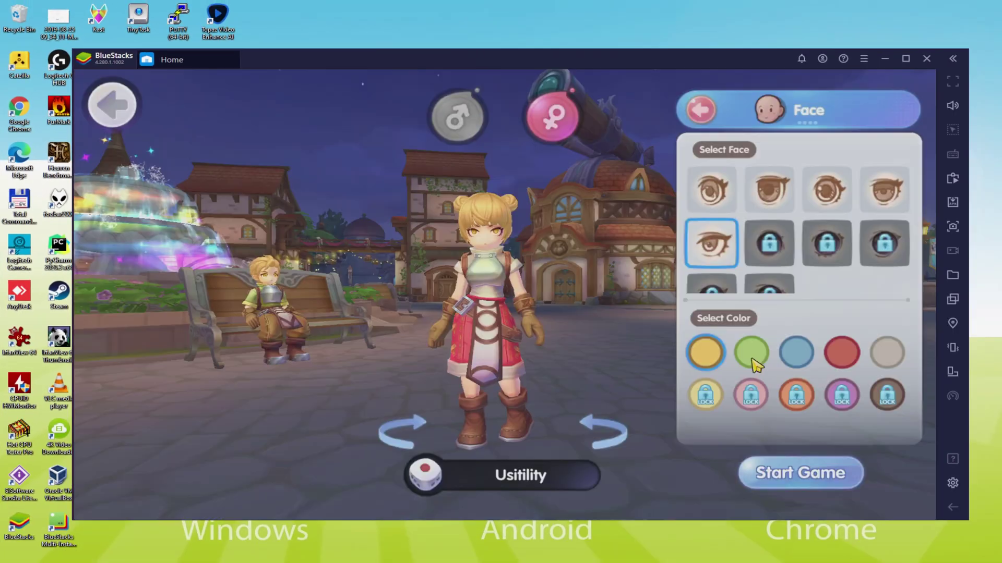
left_click(812, 475)
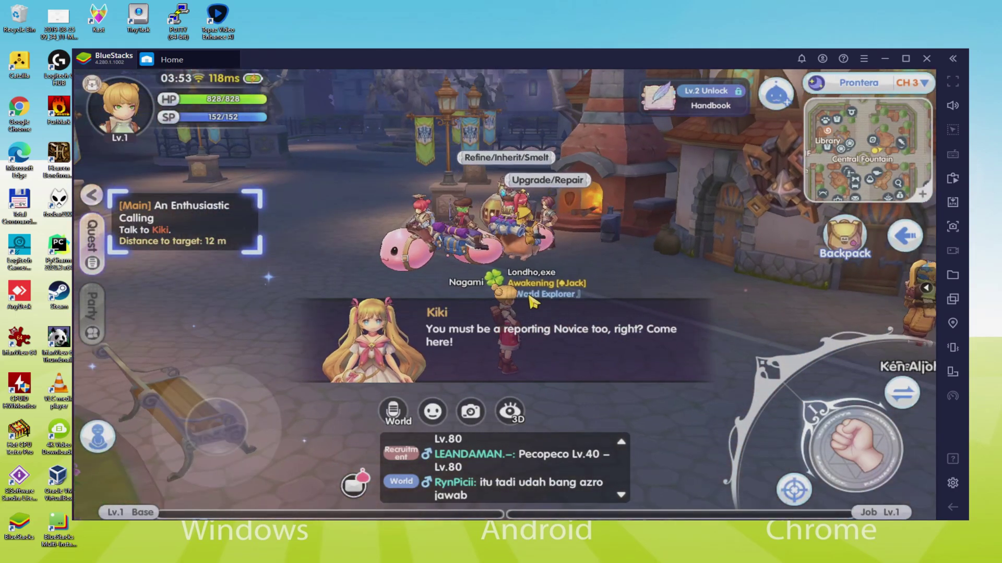
Run the character across the Prontera plaza with W and A, then auto-walk to Kiki from the quest panel
key("w")
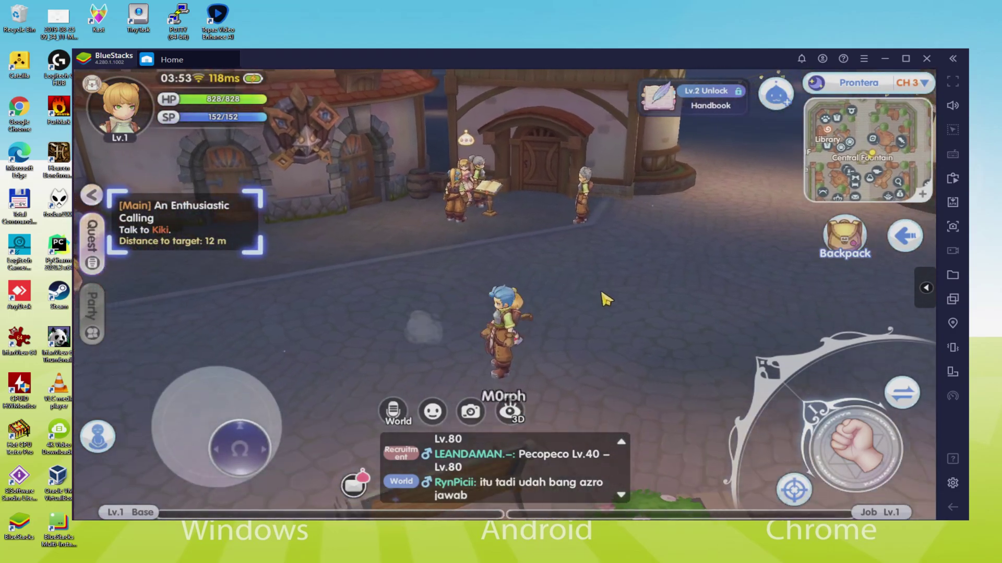
key("a")
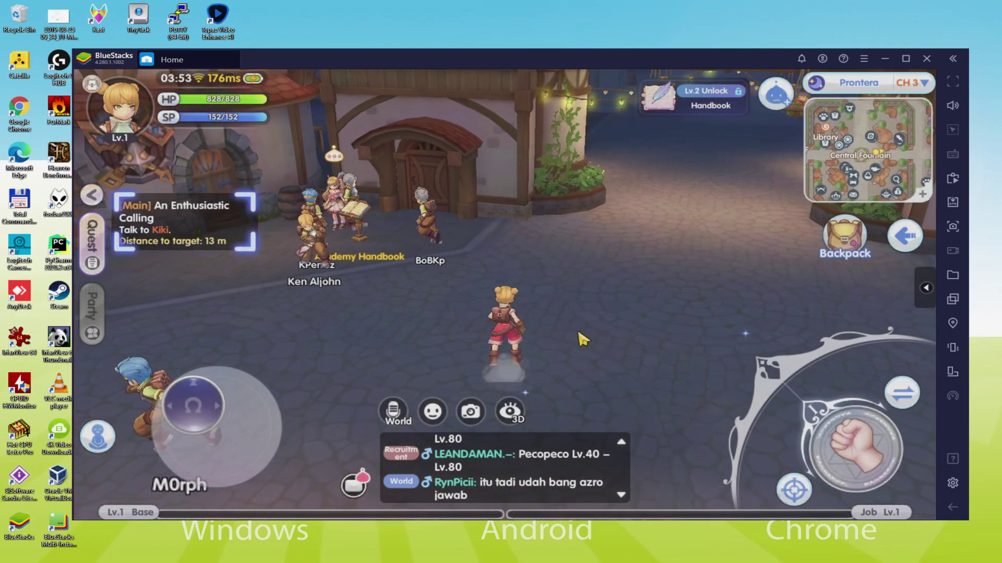
key("a")
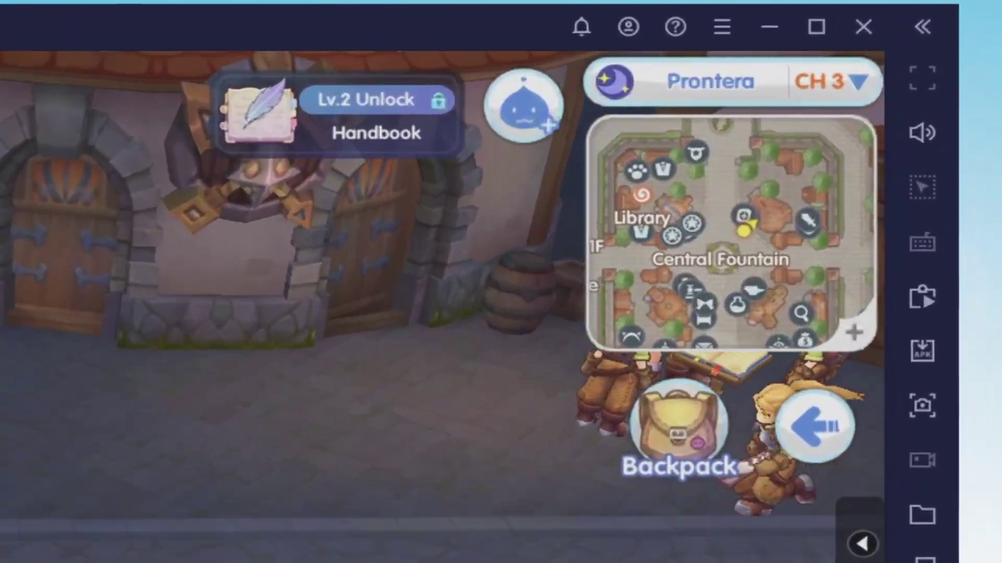
key("a")
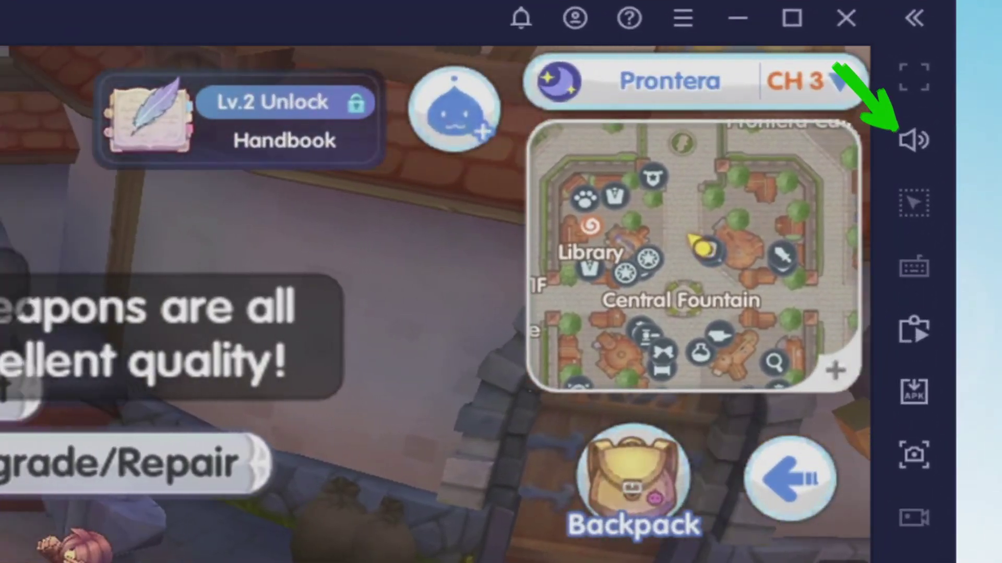
key("a")
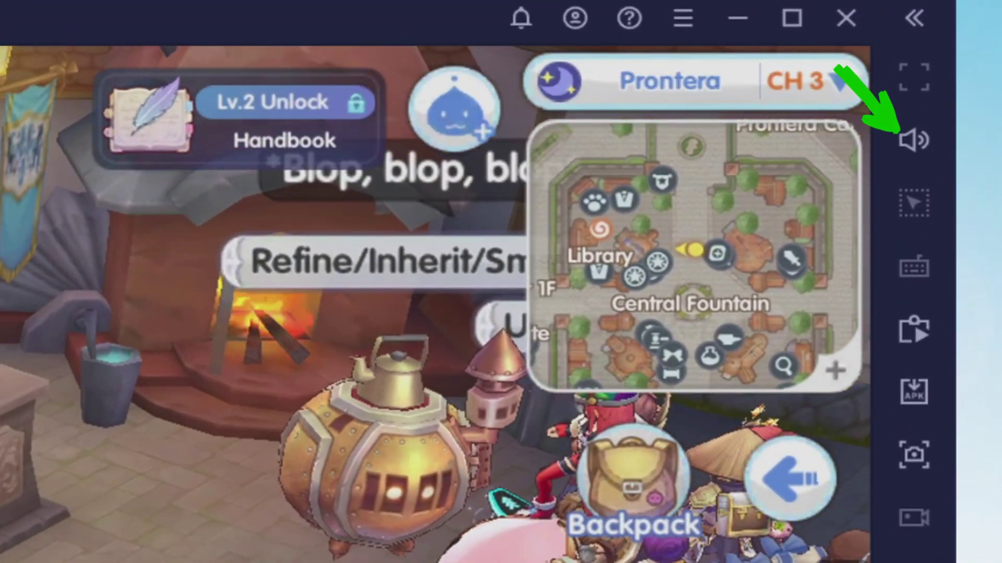
key("a")
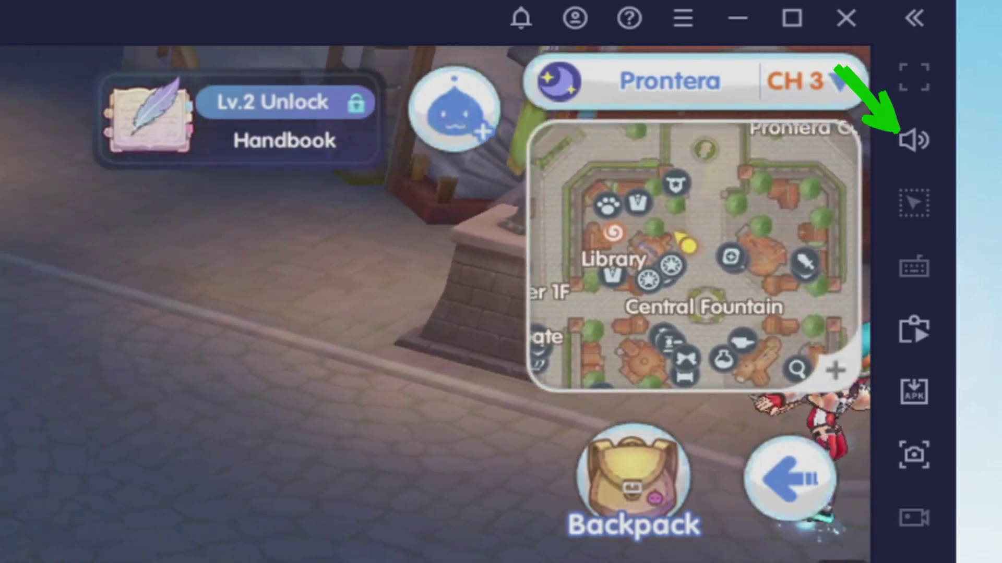
key("a")
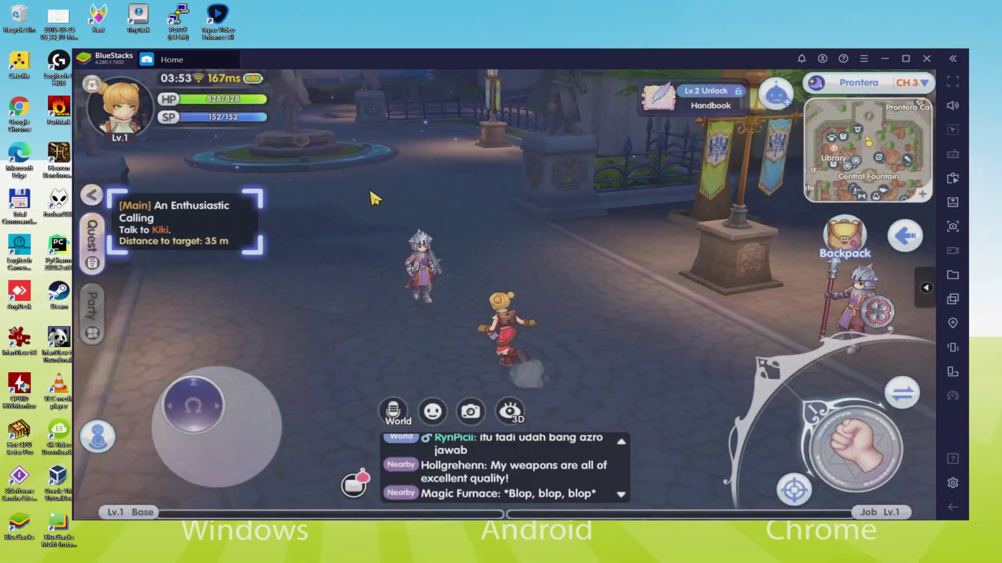
key("w")
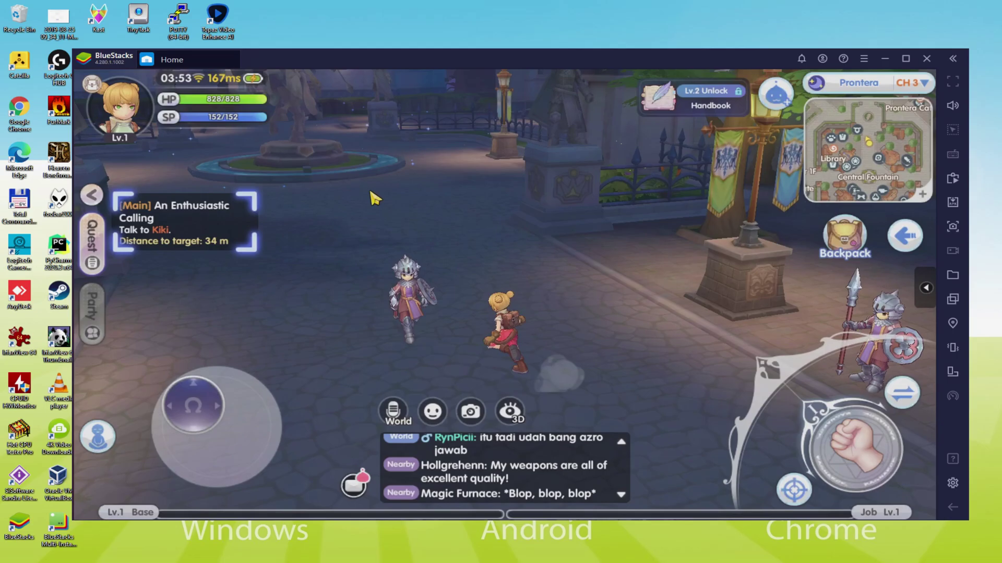
left_click(180, 217)
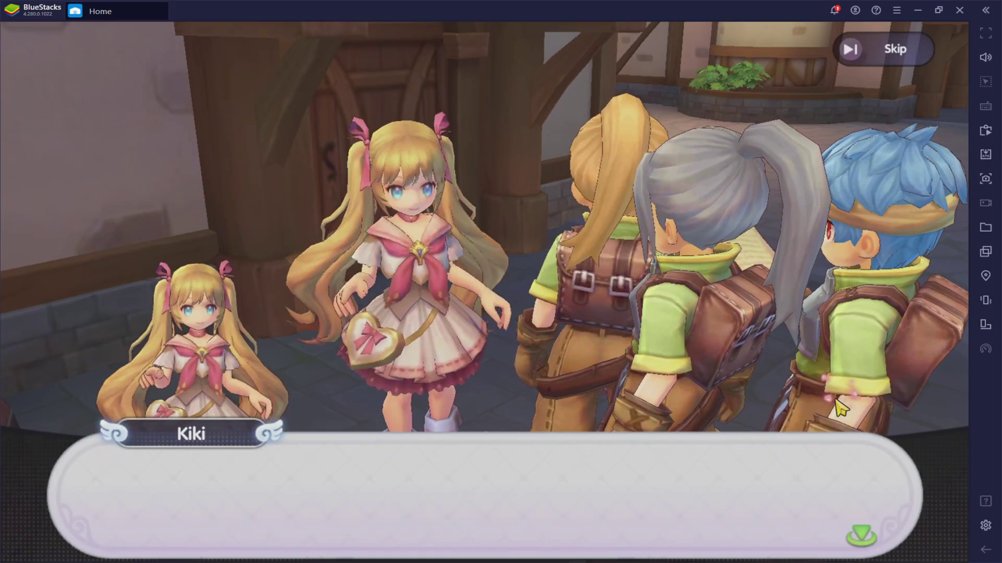
Advance Kiki's cutscene dialogue and stamp the Novice Registration form as registered
left_click(856, 534)
left_click(862, 545)
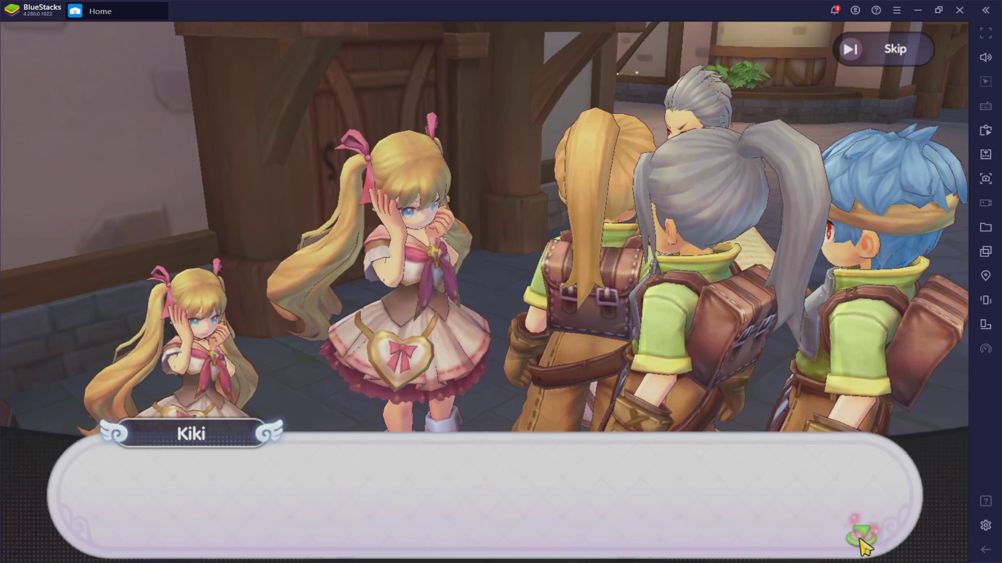
left_click(862, 545)
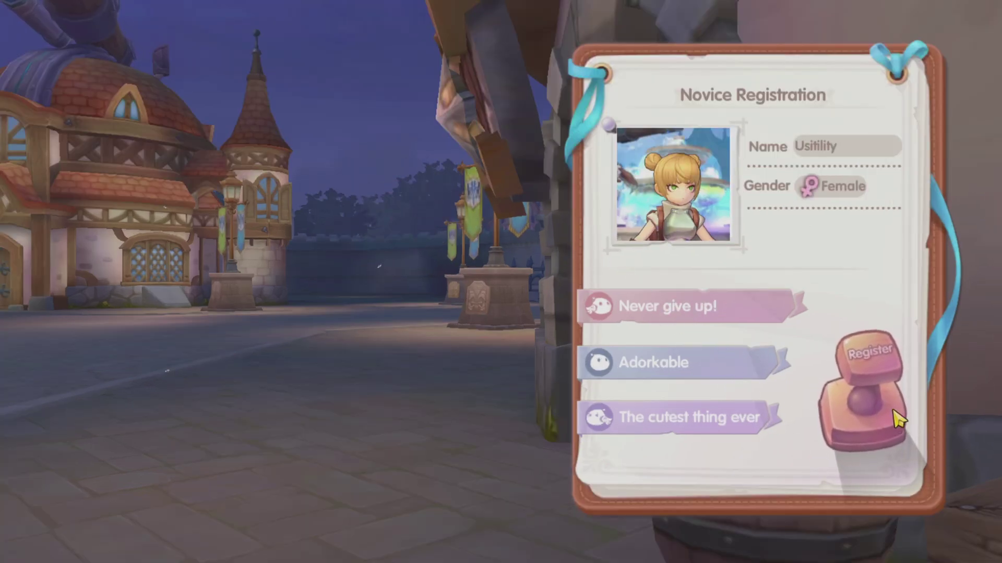
left_click(865, 490)
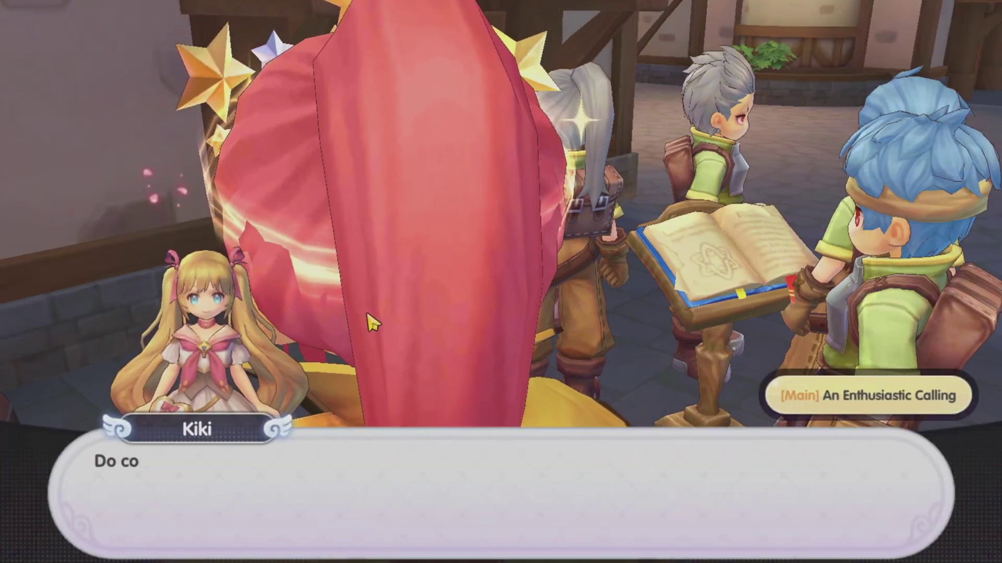
left_click(803, 474)
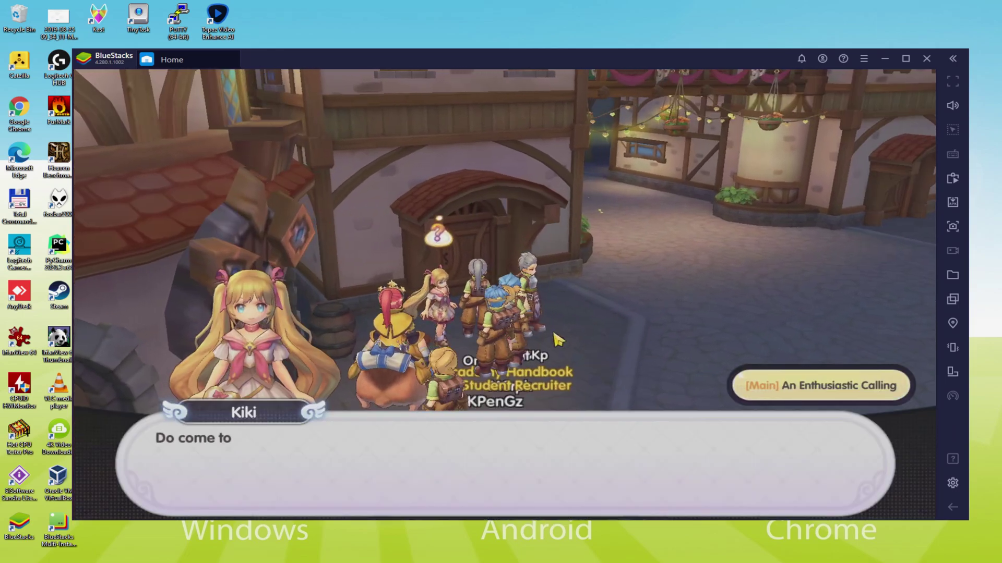
Answer Kiki with 'I got in?' and 'Student Handbook?' to complete An Enthusiastic Calling
left_click(857, 388)
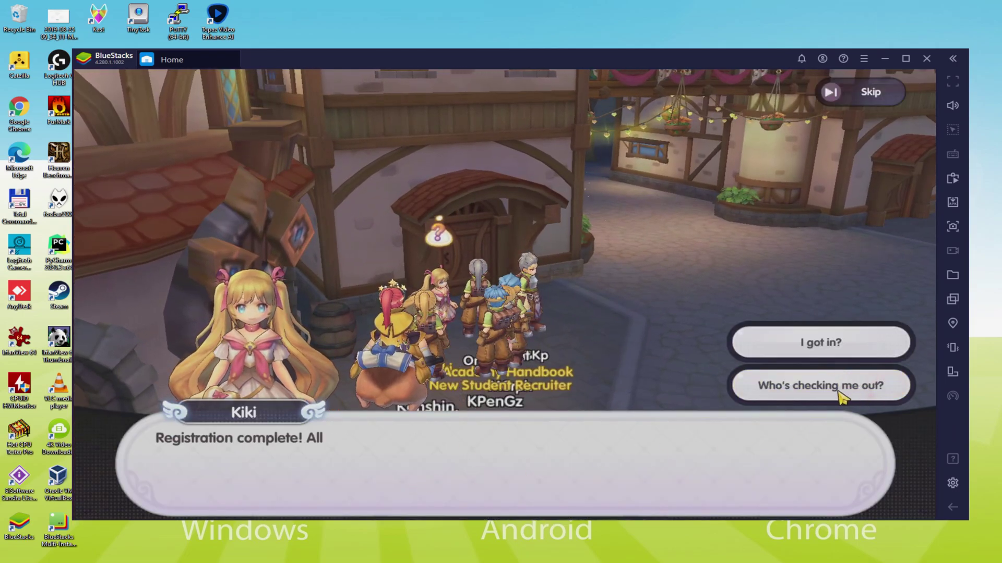
left_click(827, 348)
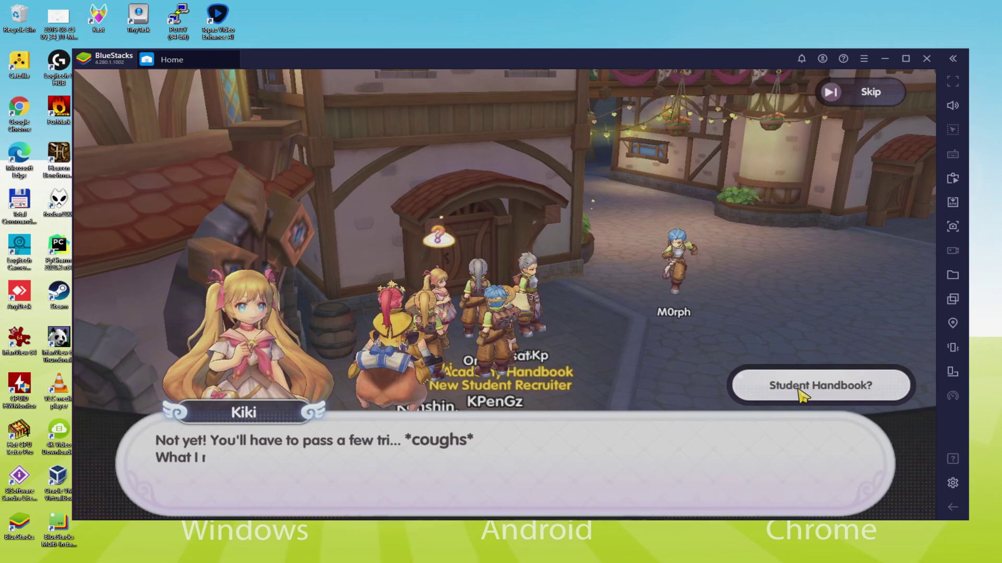
left_click(801, 395)
left_click(840, 502)
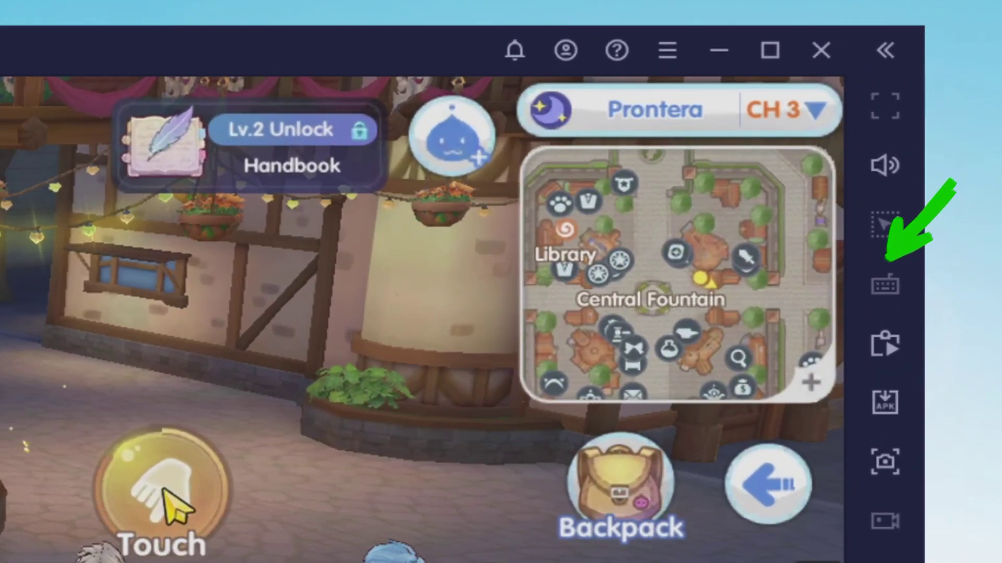
Touch the handbook on the lectern, then view and close the key-mapping Controls editor
left_click(164, 489)
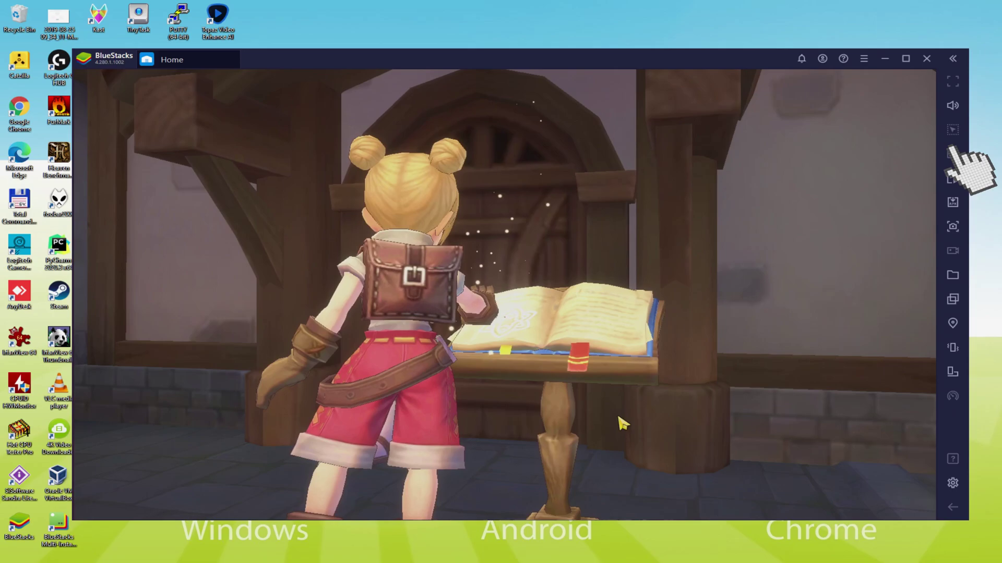
left_click(950, 196)
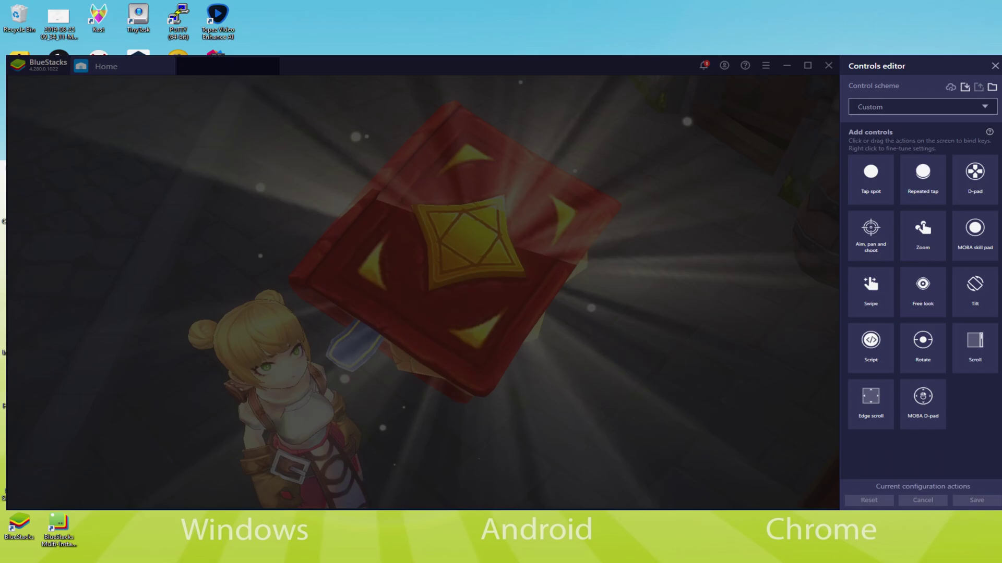
left_click(990, 67)
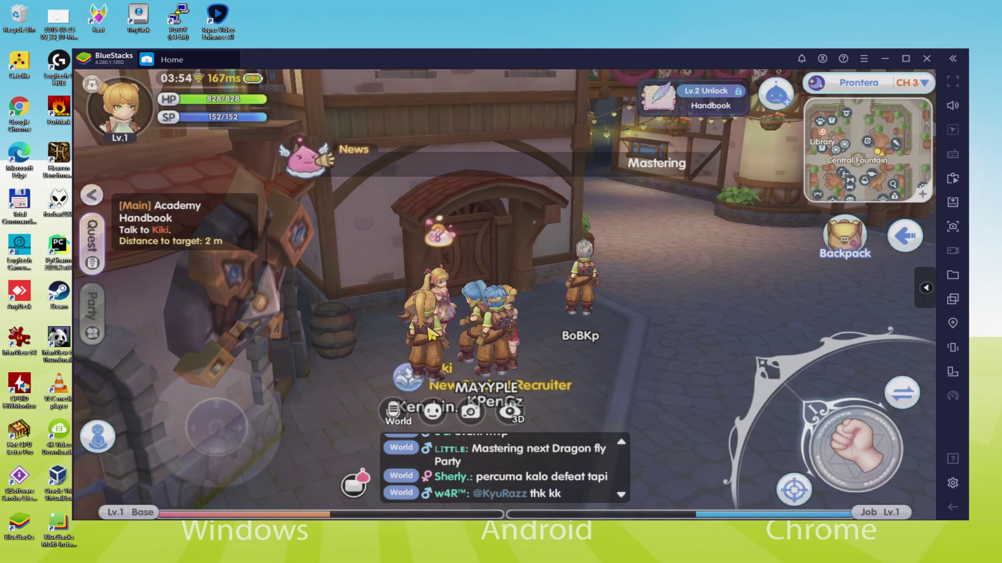
Talk to Kiki about the Academy Handbook and view the Adventurer's Journey level info
left_click(445, 297)
left_click(806, 387)
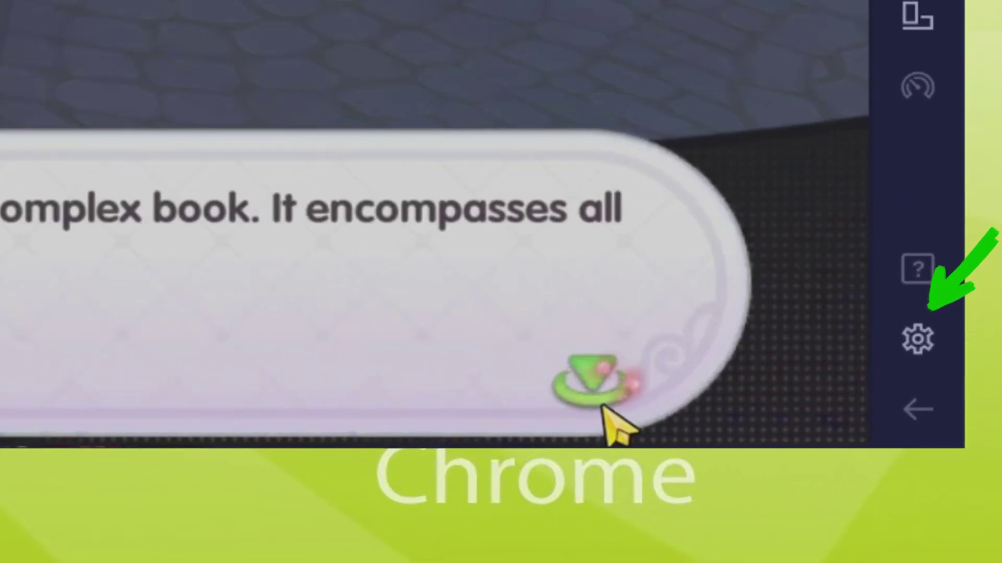
left_click(389, 355)
left_click(389, 357)
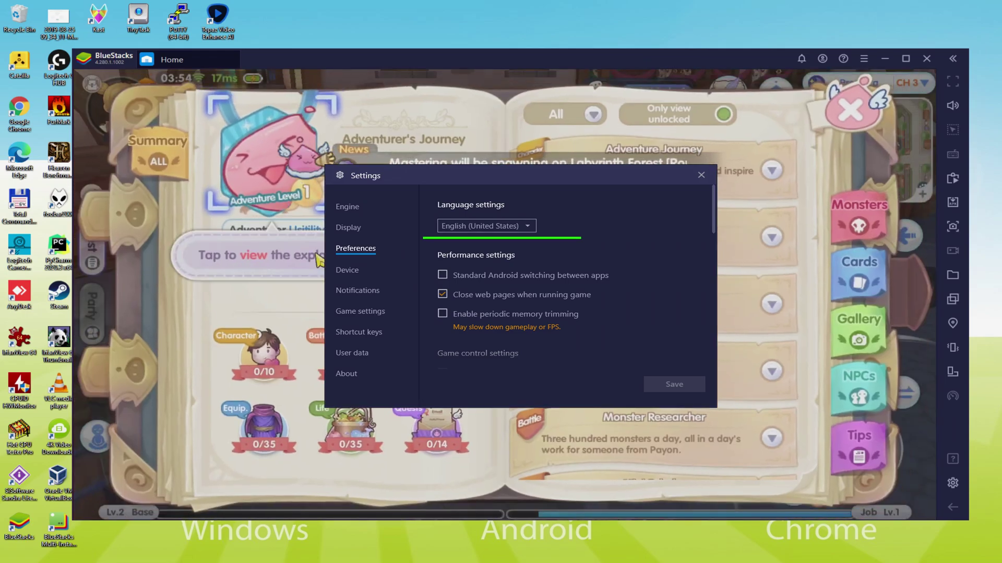
left_click(319, 258)
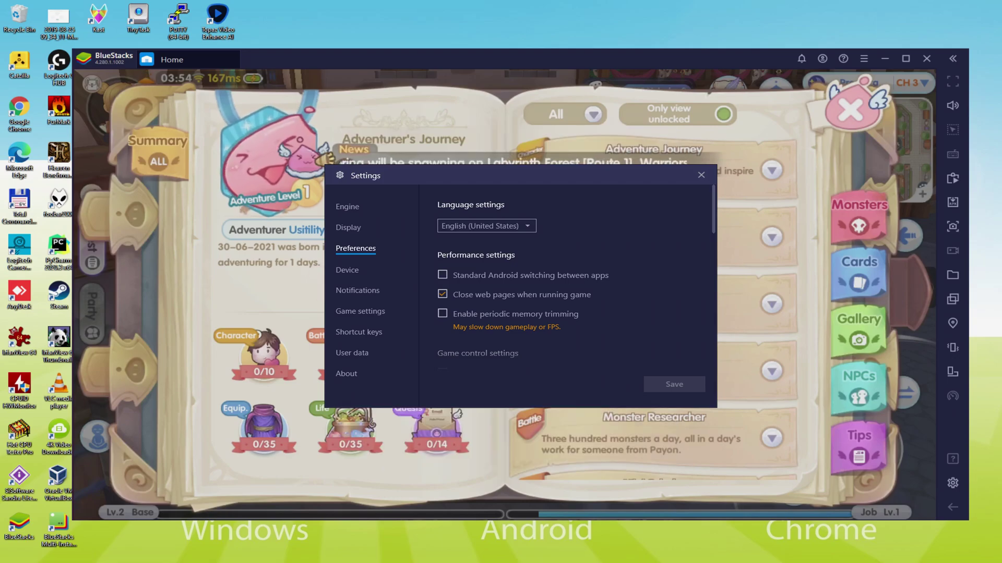
Close the Adventurer's Journey book and Settings, and finish Kiki's dialogue by taking out the camera
left_click(858, 113)
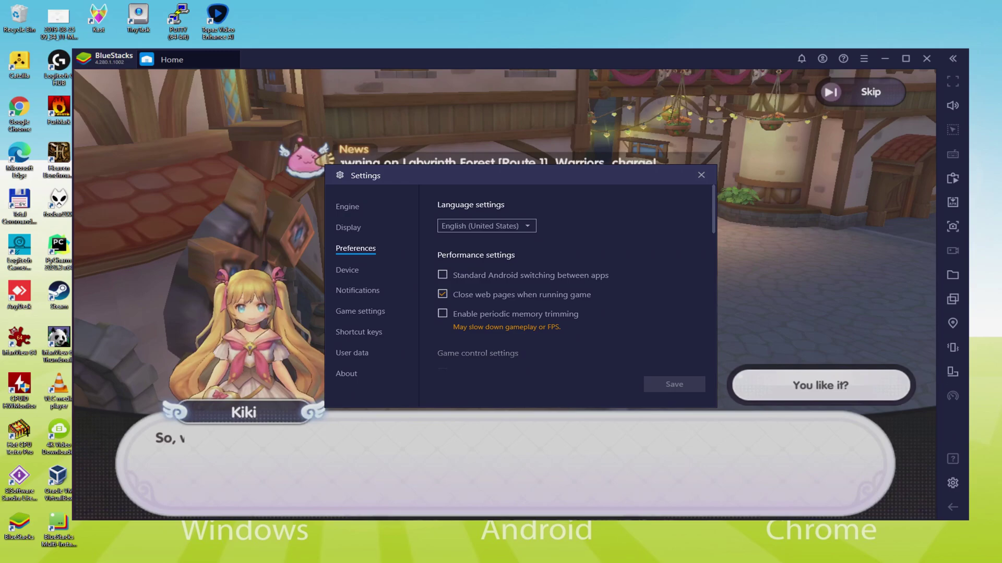
left_click(855, 390)
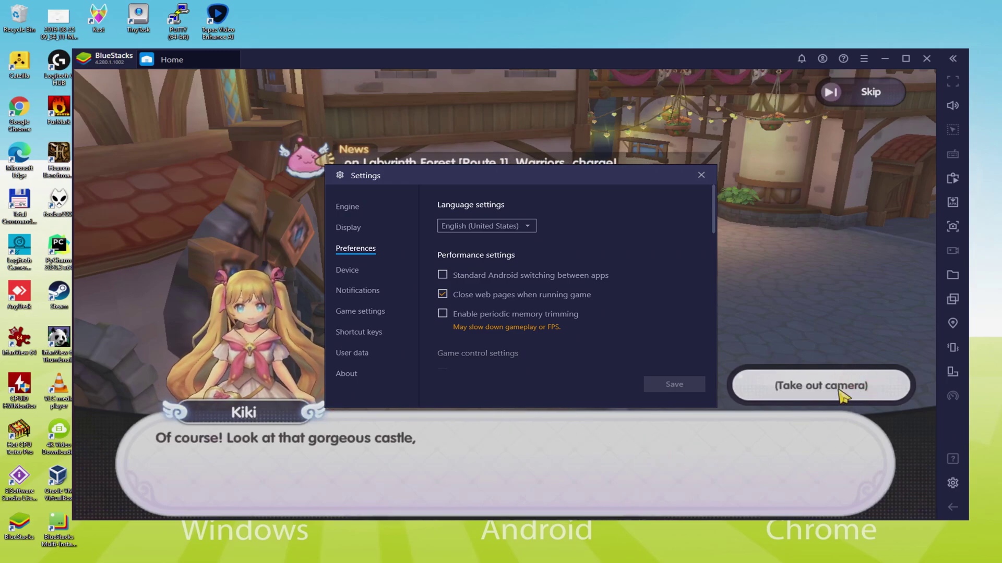
key("Escape")
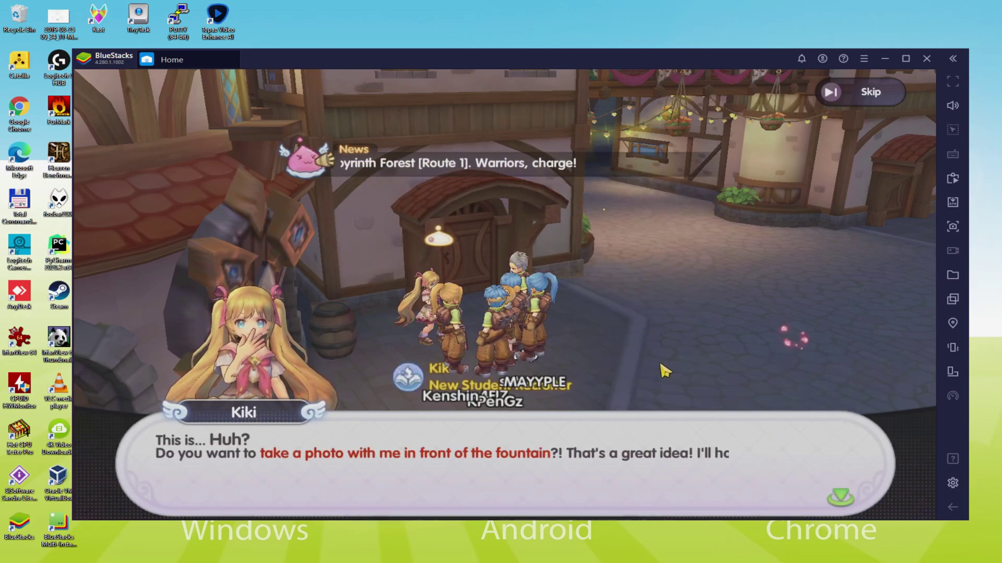
left_click(696, 449)
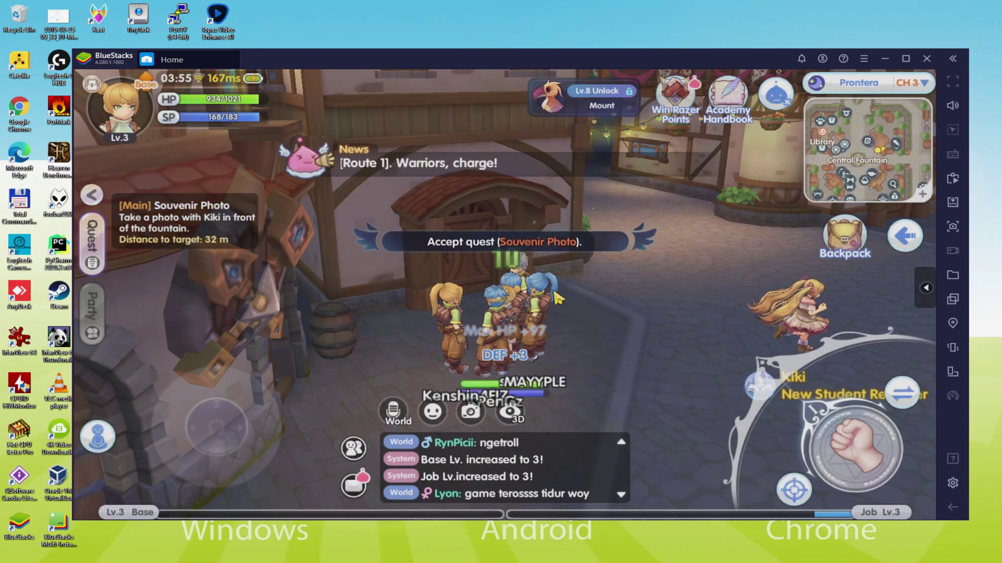
Run through the streets with S+D, D and W, then auto-travel toward the Souvenir Photo fountain
key("s+d")
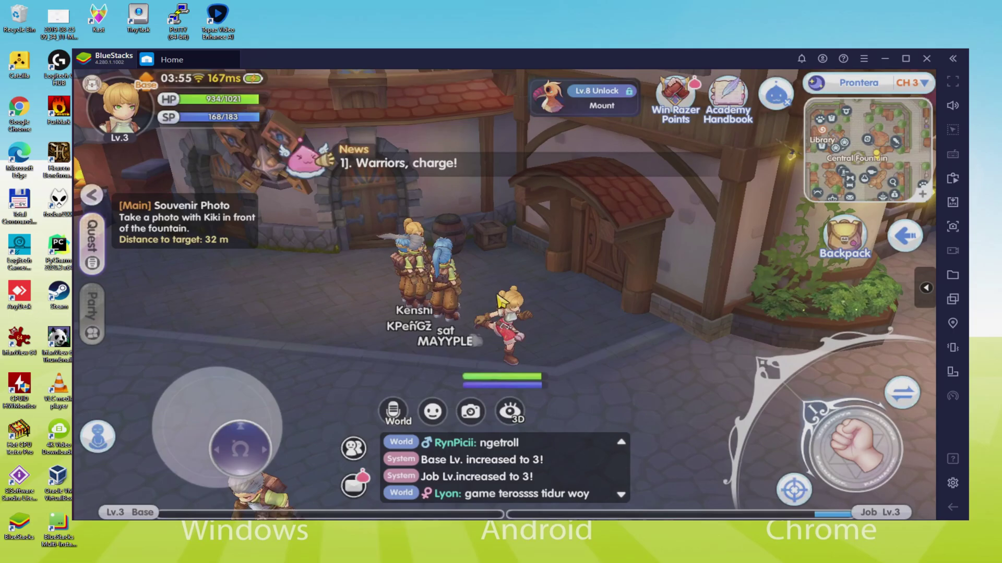
key("d")
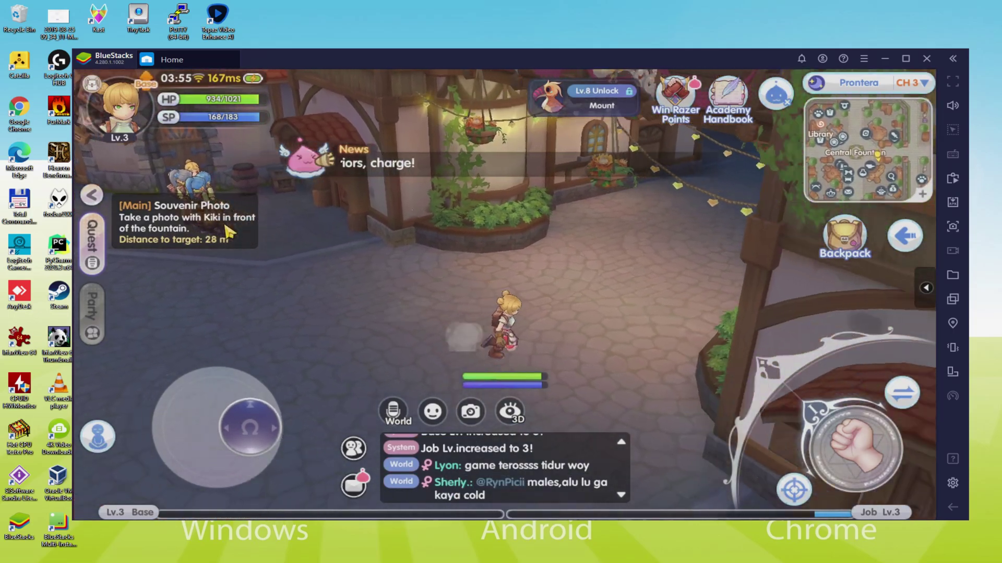
key("w")
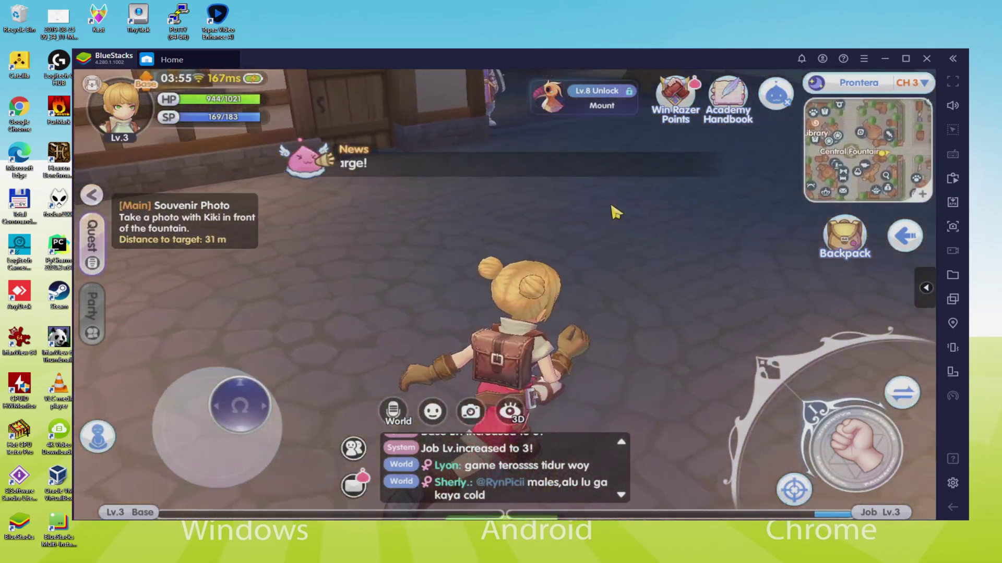
key("w")
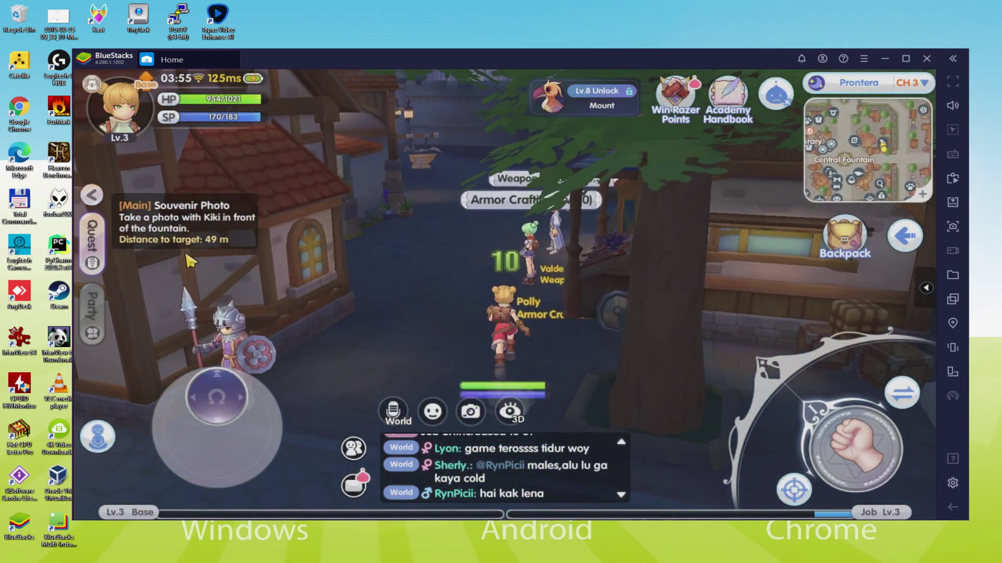
left_click(250, 245)
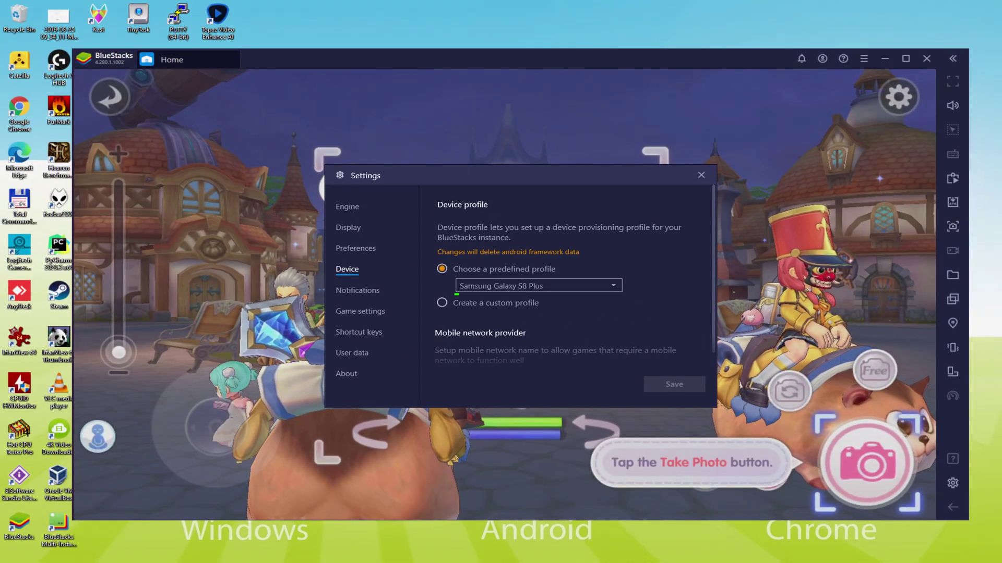
Take a test photo, dismiss its share card, close Settings, and shoot the souvenir photo
left_click(868, 454)
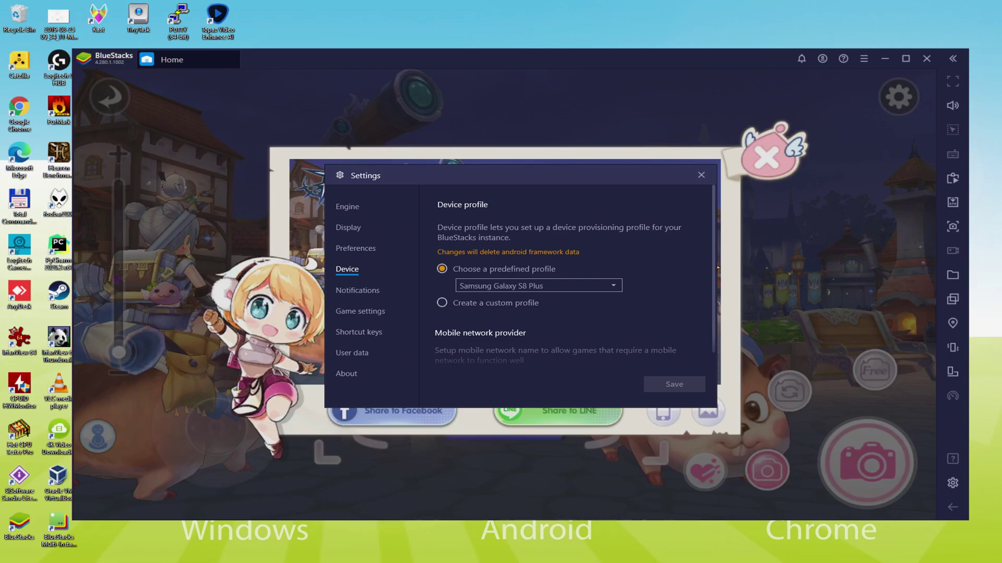
left_click(767, 168)
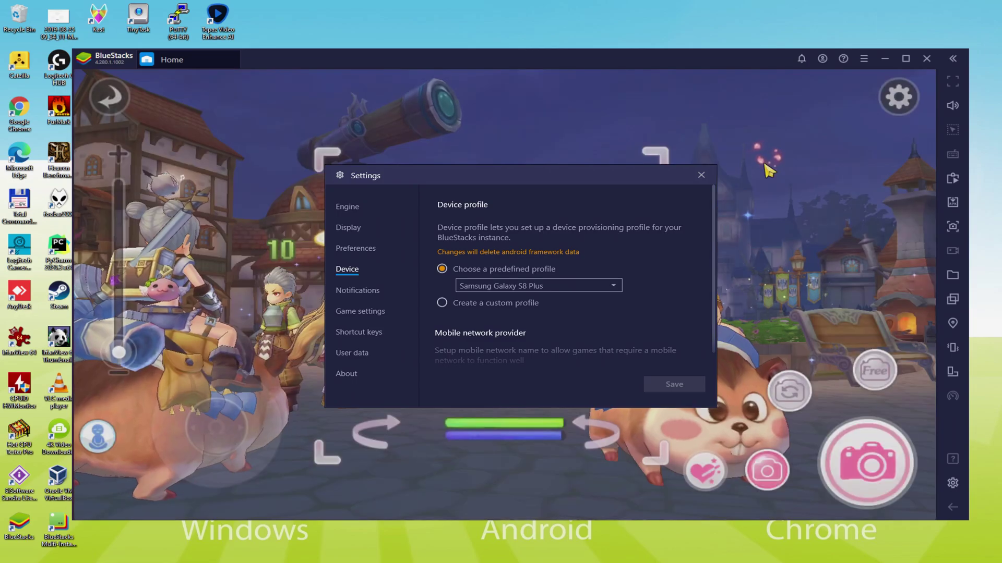
left_click(586, 413)
left_click(867, 462)
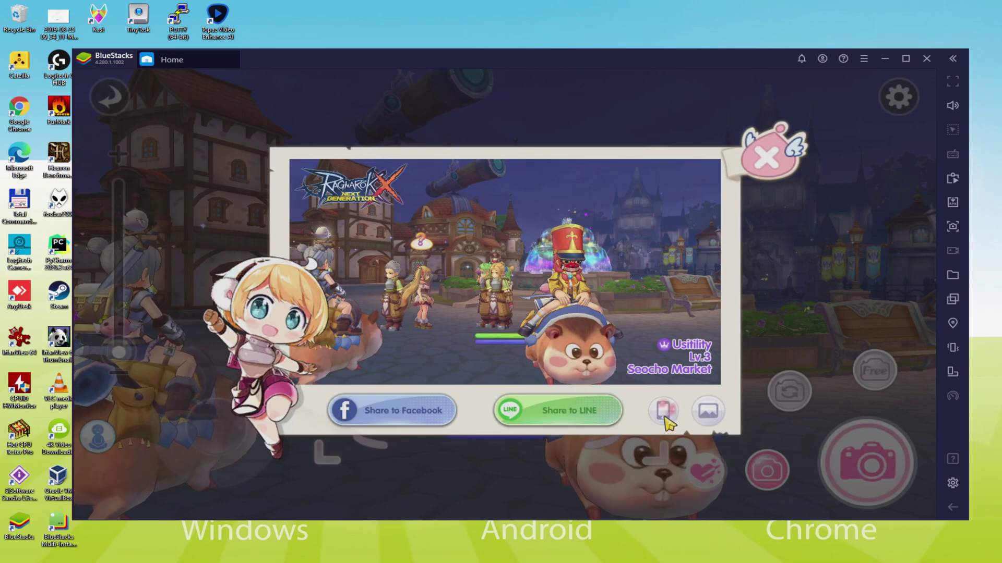
Save the photo to the device, allow file access, and apply a bright pink filter
left_click(667, 411)
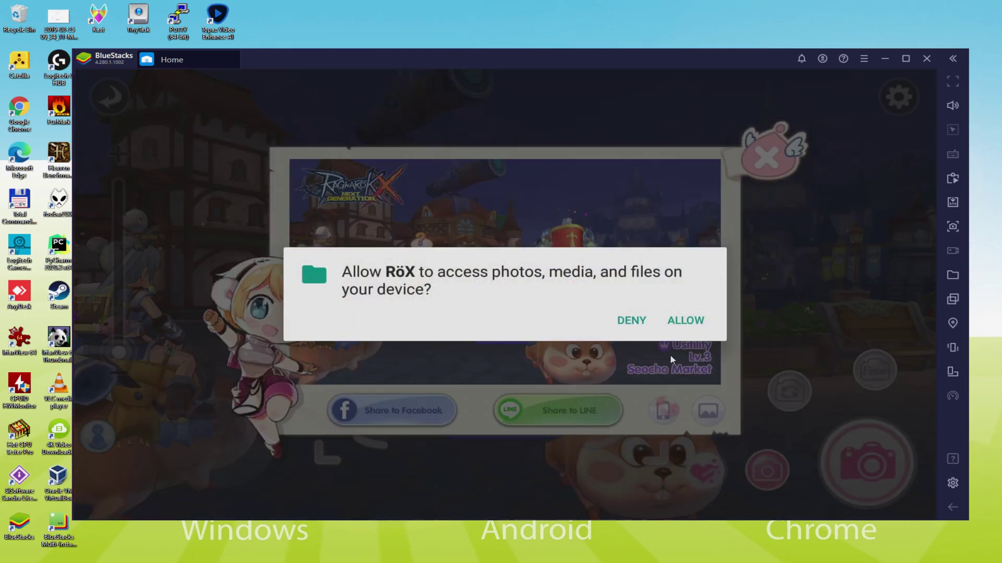
left_click(658, 322)
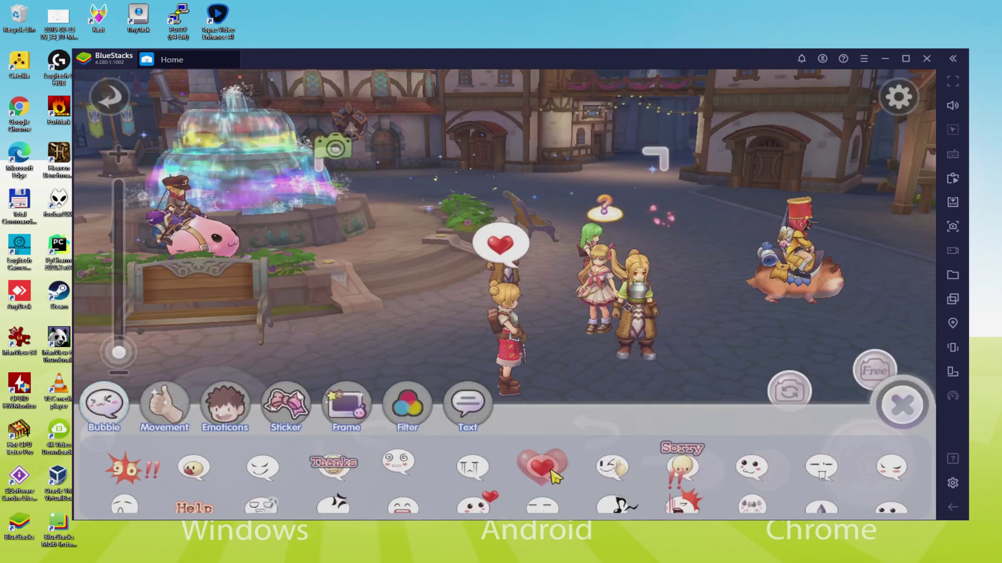
left_click(395, 416)
left_click(372, 494)
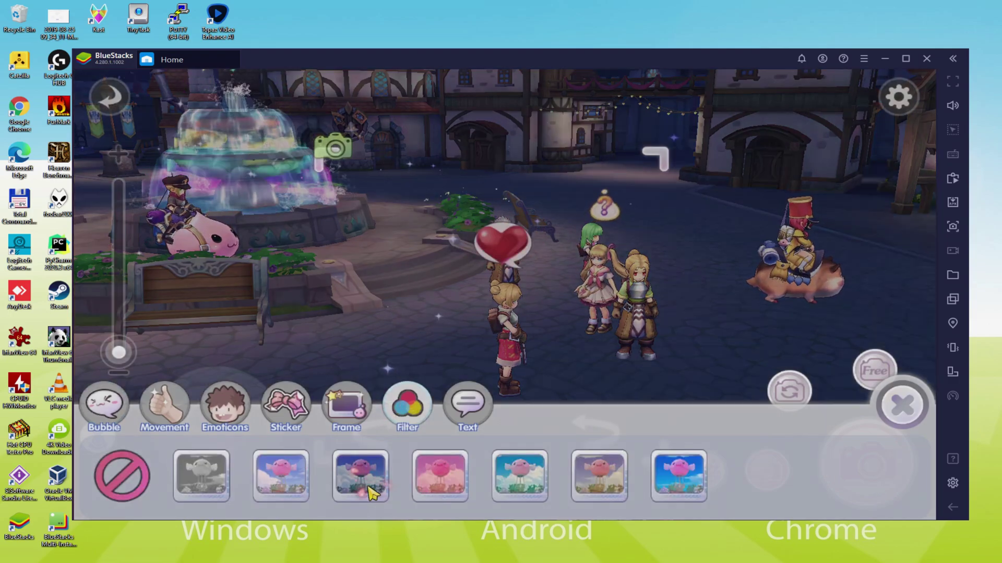
left_click(288, 492)
Place a party-hat sticker above the characters, add a speech bubble, and take the decorated photo
left_click(286, 413)
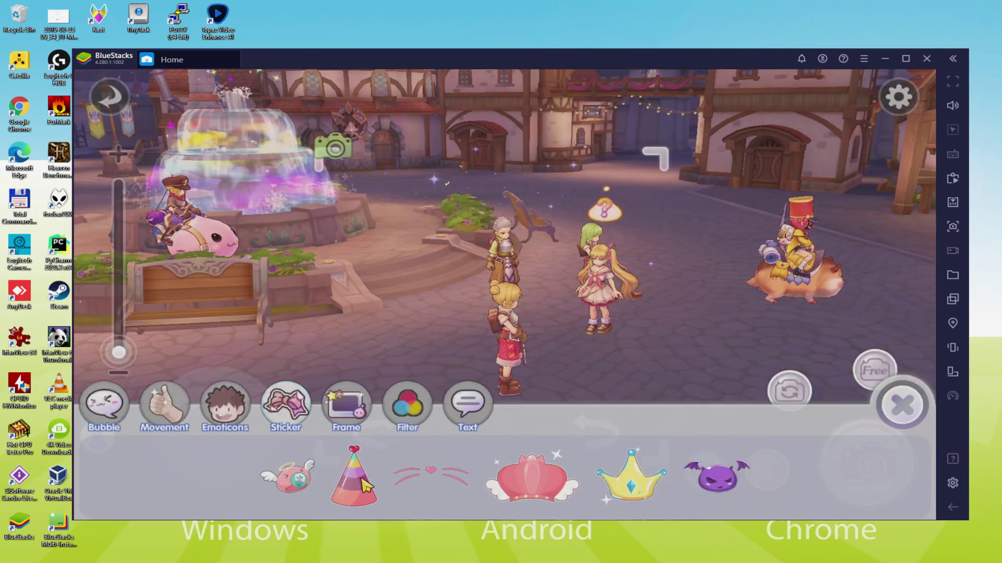
left_click_drag(523, 243, 632, 197)
left_click_drag(615, 292, 616, 352)
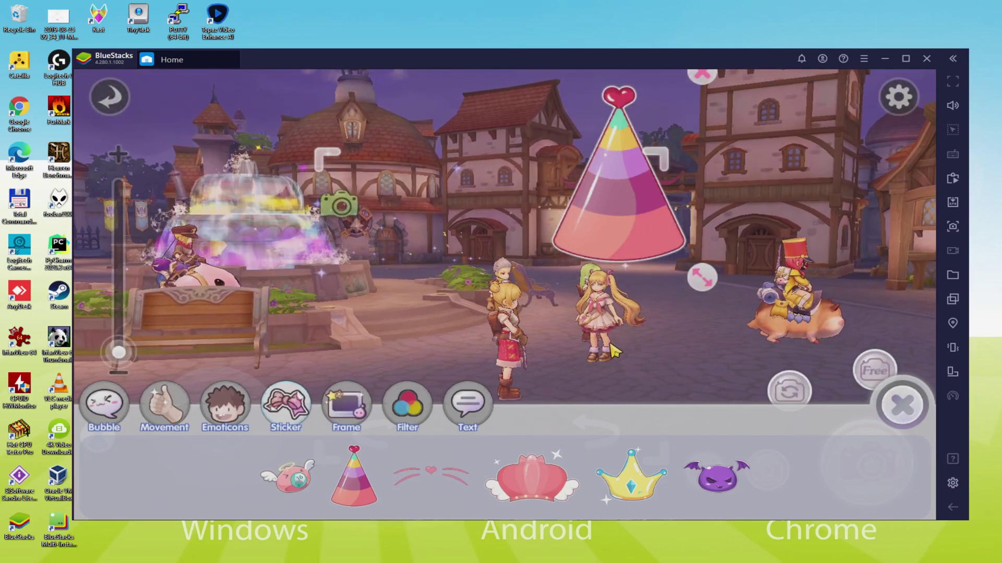
left_click(107, 400)
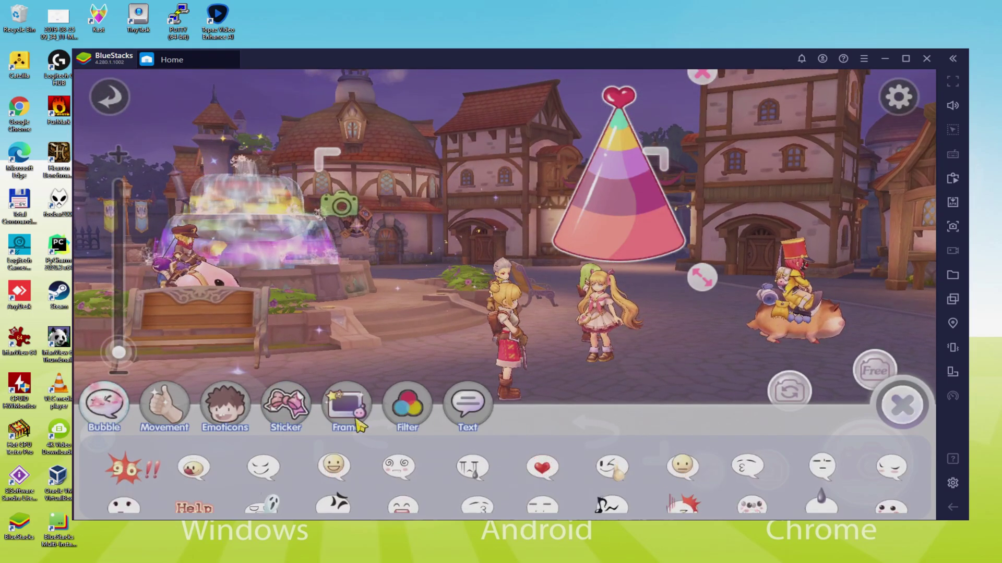
scroll(562, 446, "down", 3)
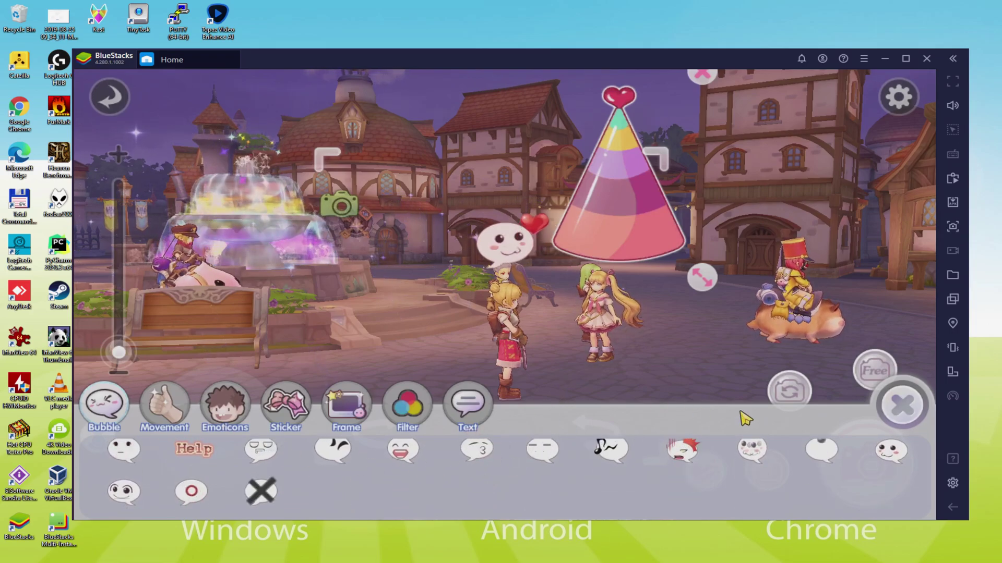
left_click(902, 406)
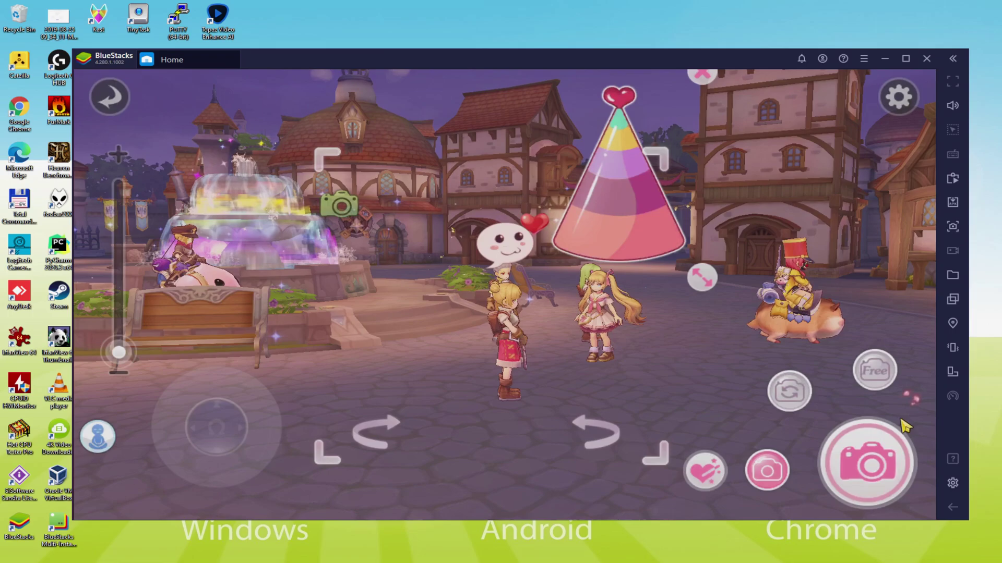
left_click(878, 461)
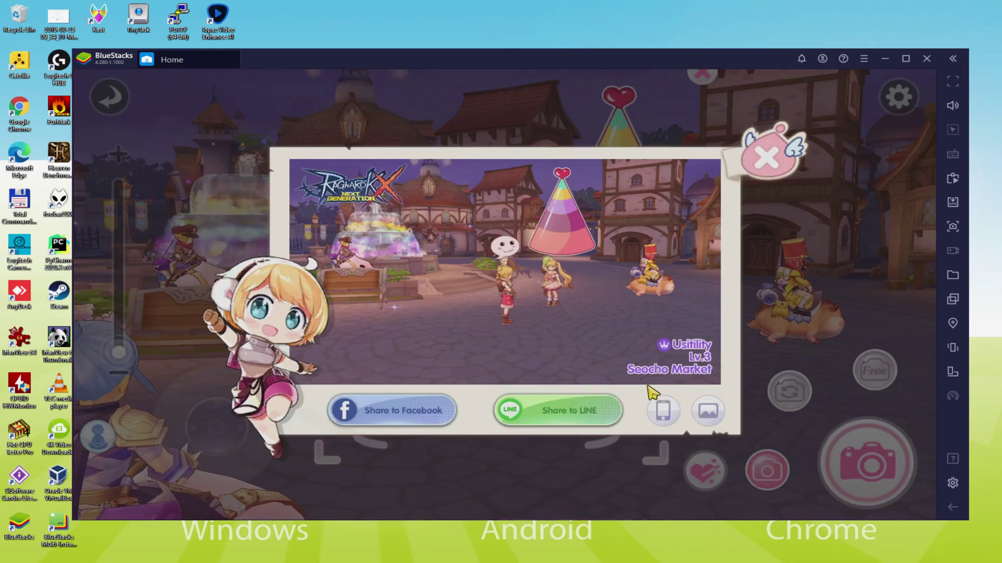